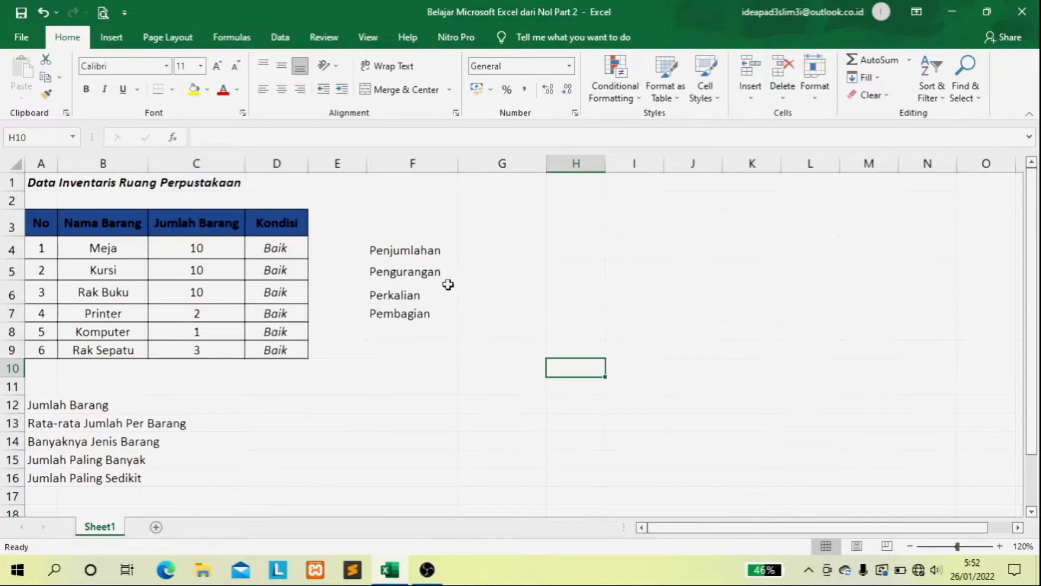
Step: Enter the formula =C4+C5 in G4 beside Penjumlahan and check it against its two source cells
left_click(491, 248)
type("=")
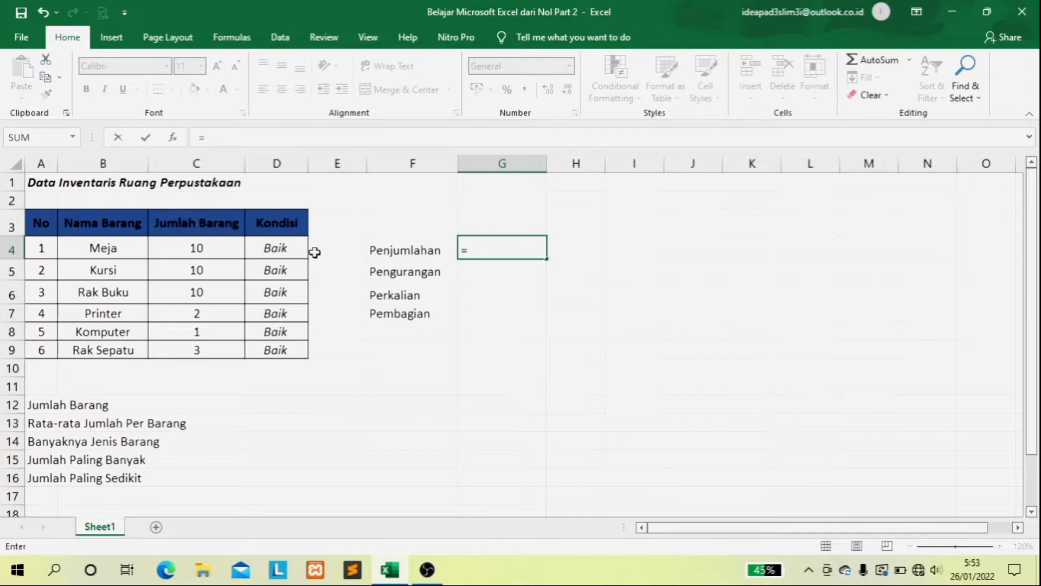
left_click(222, 250)
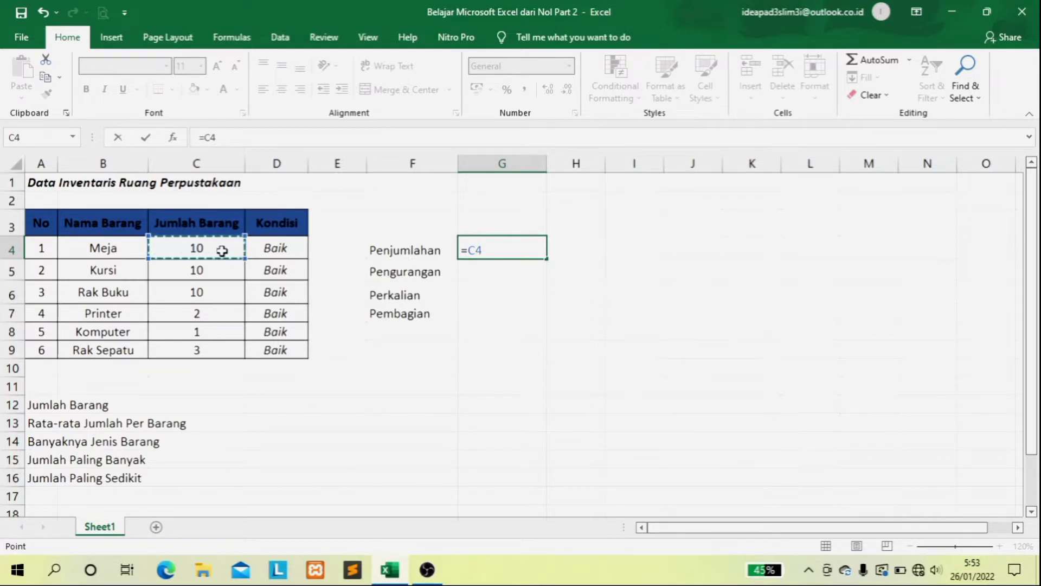
type("+")
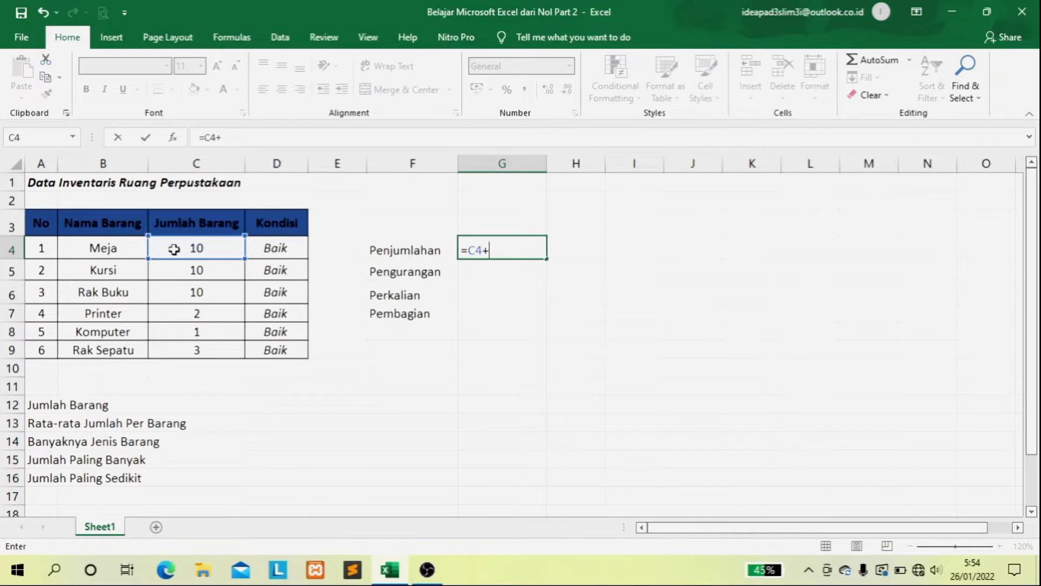
left_click(209, 272)
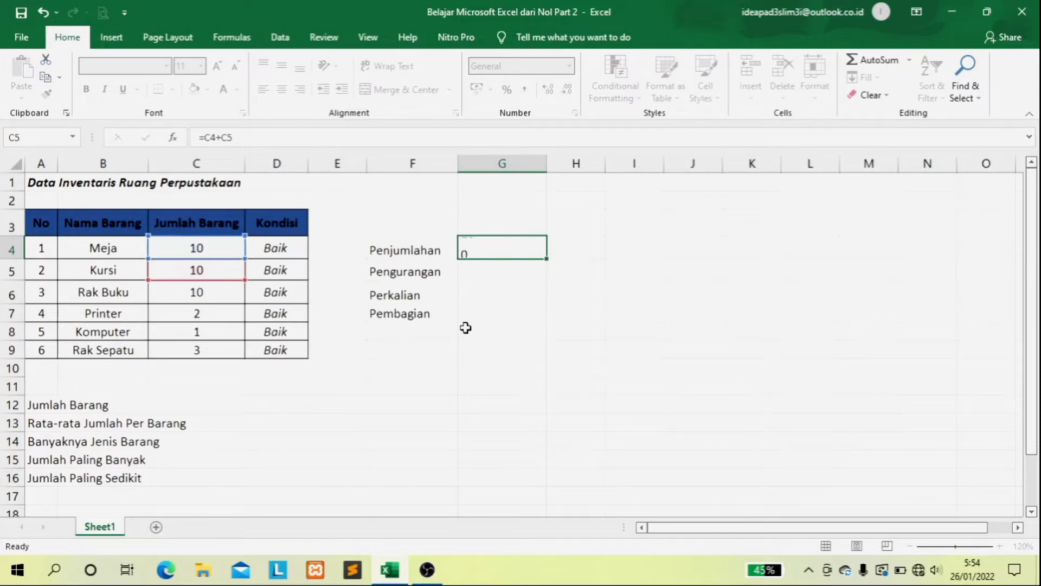
key("Return")
left_click(233, 244)
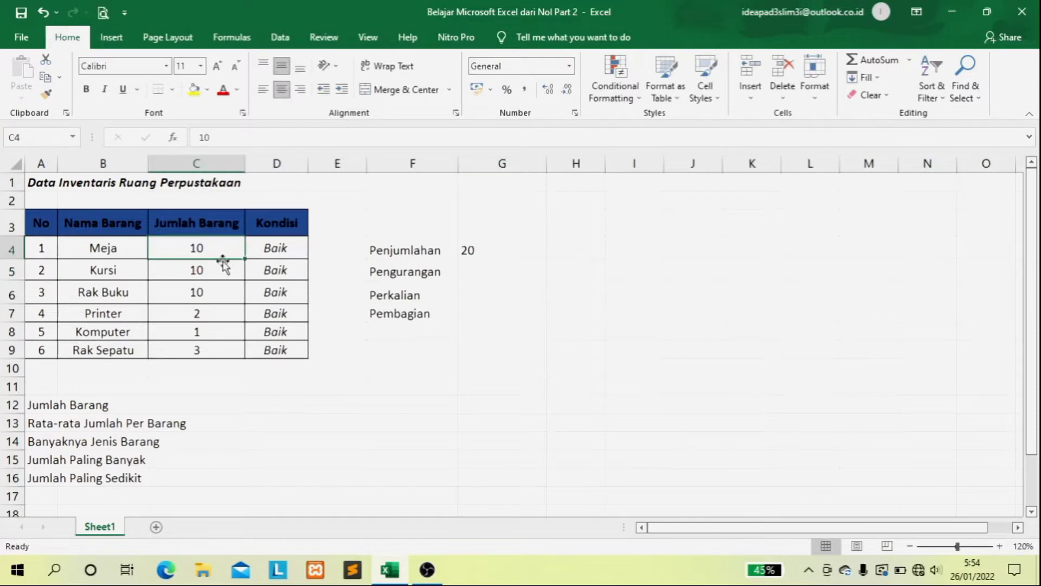
left_click(223, 269)
left_click(502, 249)
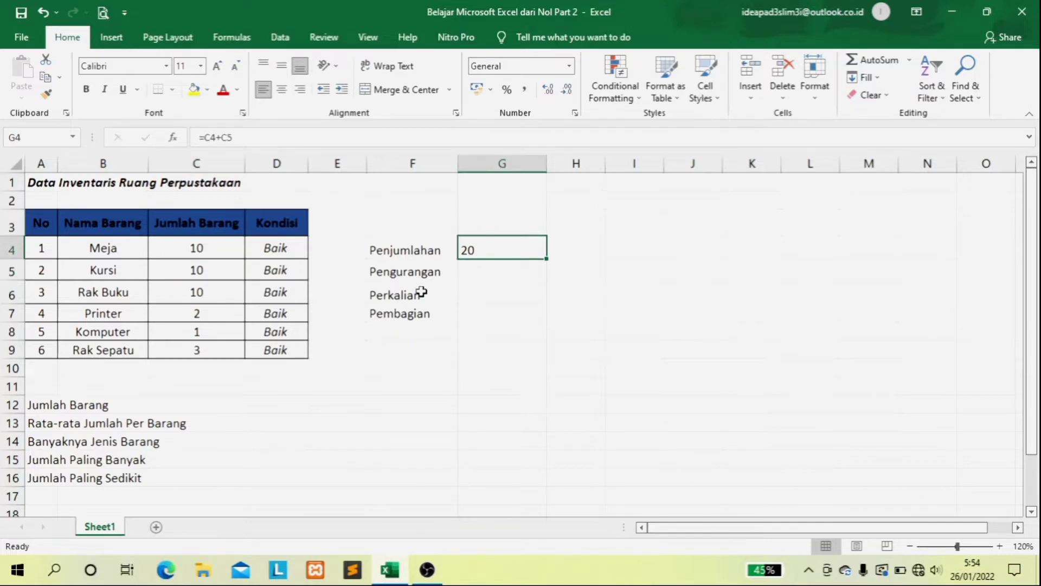
Step: Set the Jumlah Barang of Meja in C4 to 12 and check the Penjumlahan result in G4
left_click(208, 251)
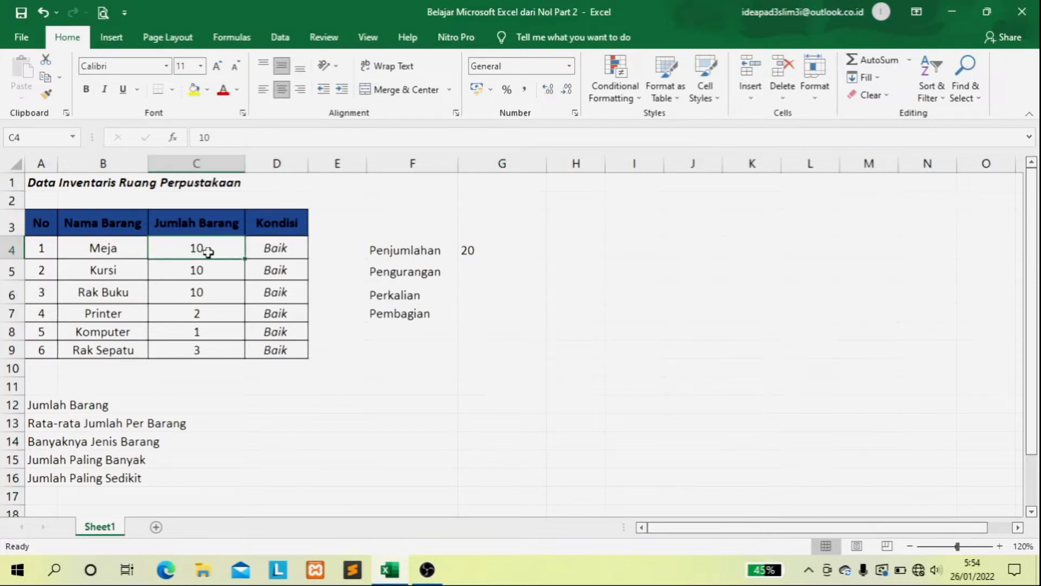
left_click(484, 250)
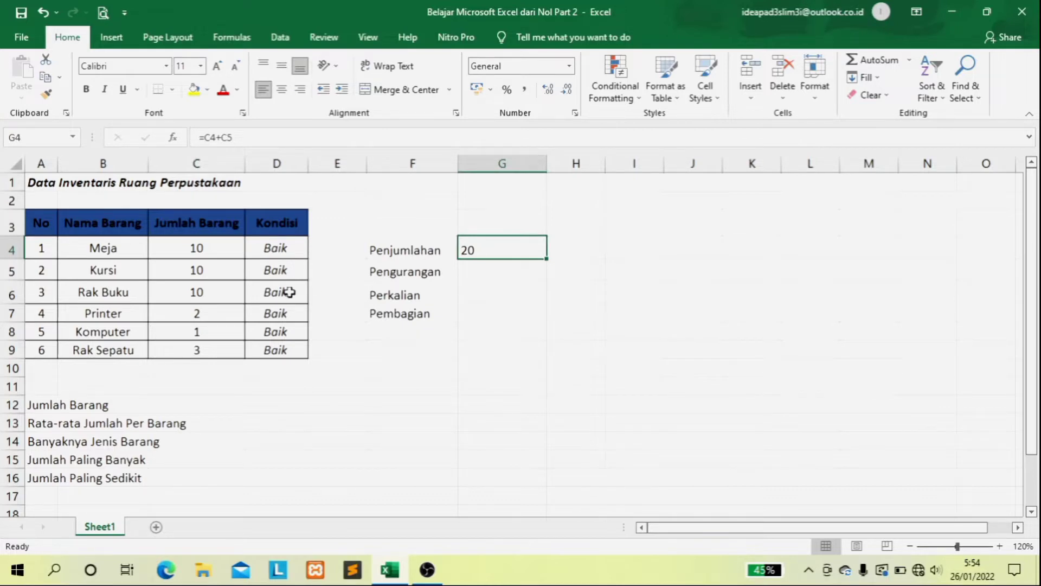
left_click(197, 248)
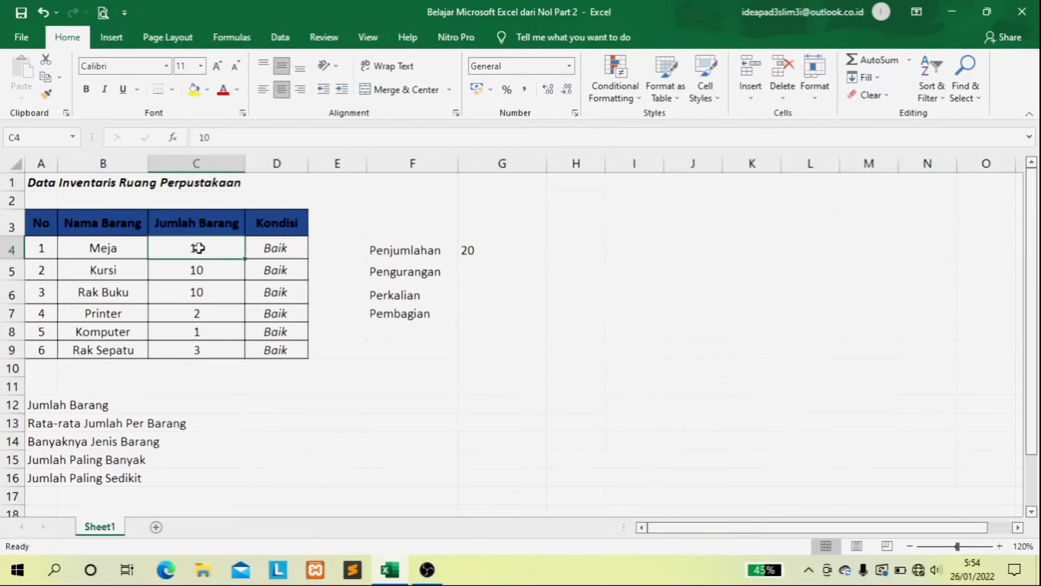
type("12")
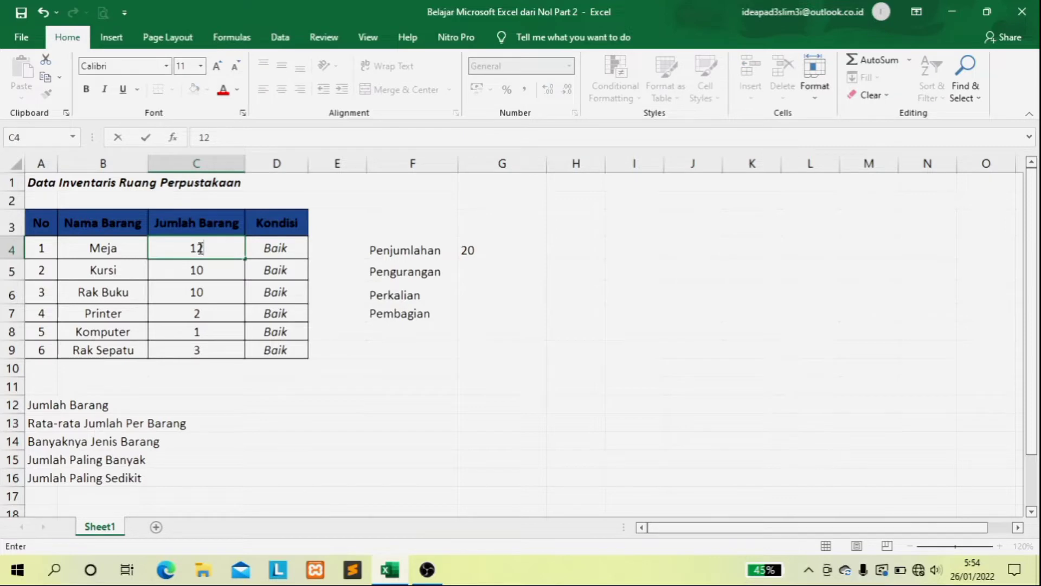
key("Return")
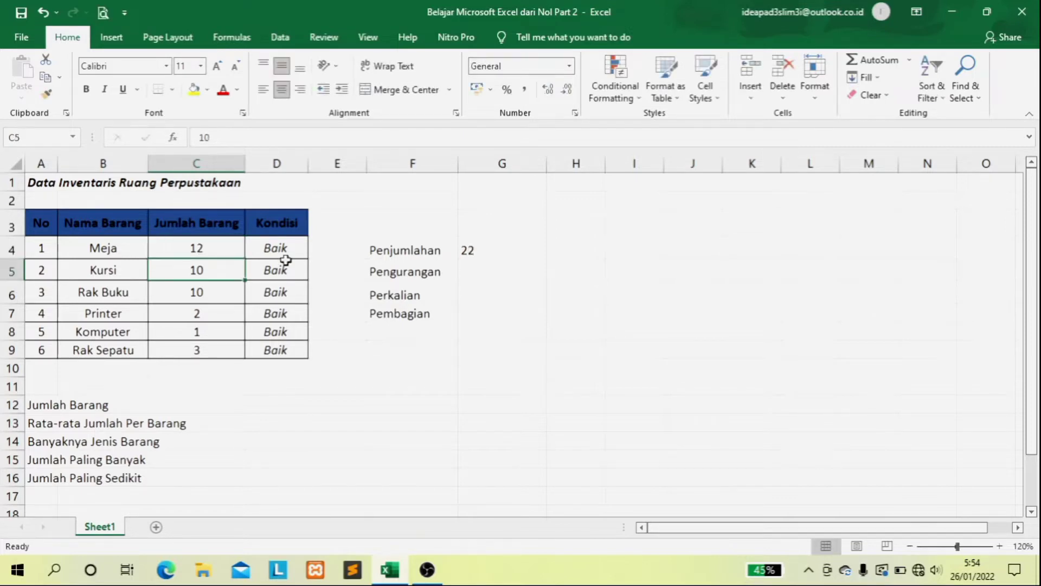
left_click(499, 252)
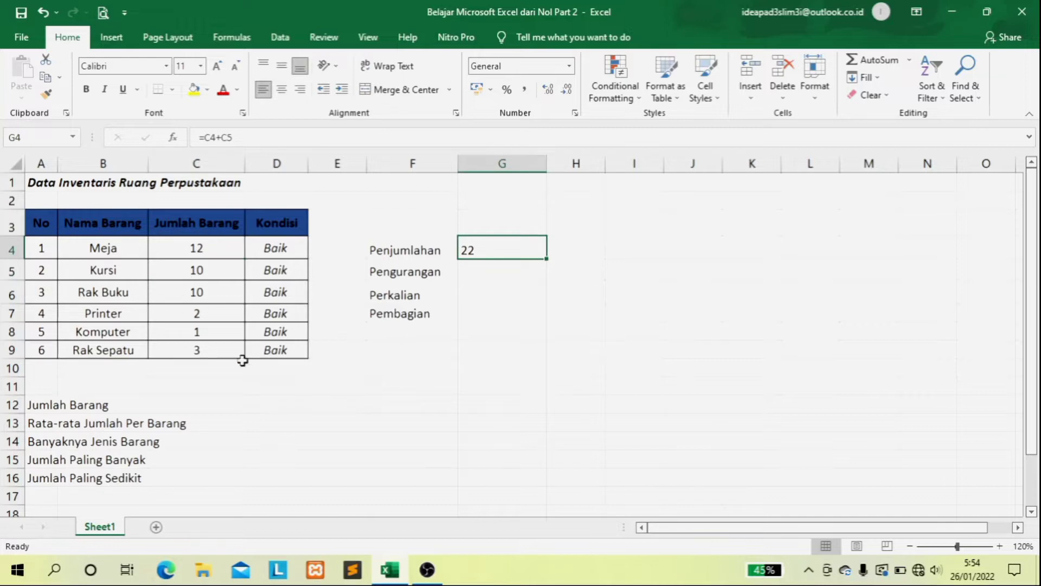
Step: Enter the formula =C6-C7 in G5 beside Pengurangan to subtract the Printer quantity from Rak Buku
left_click(473, 272)
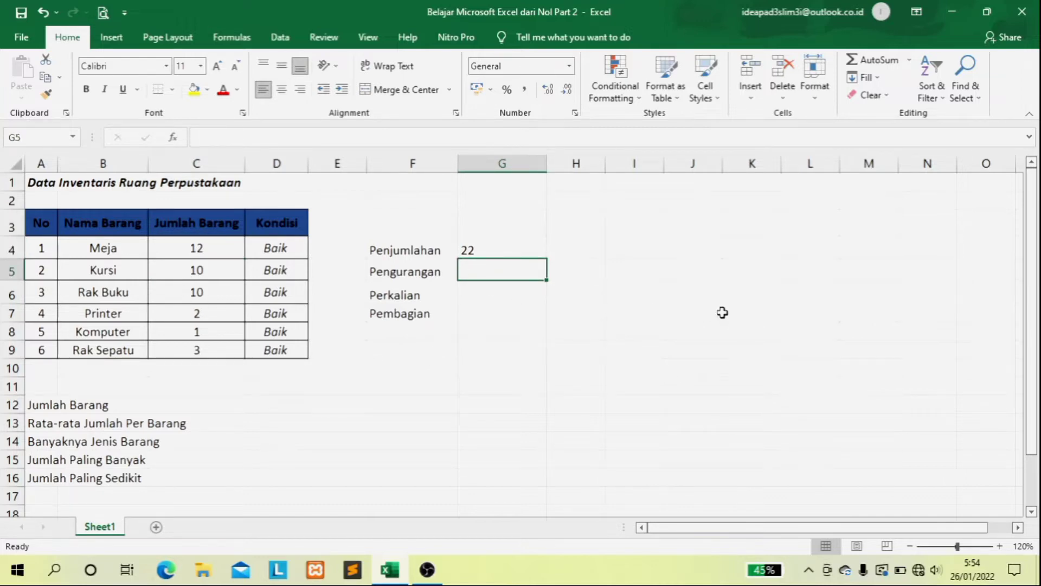
type("=")
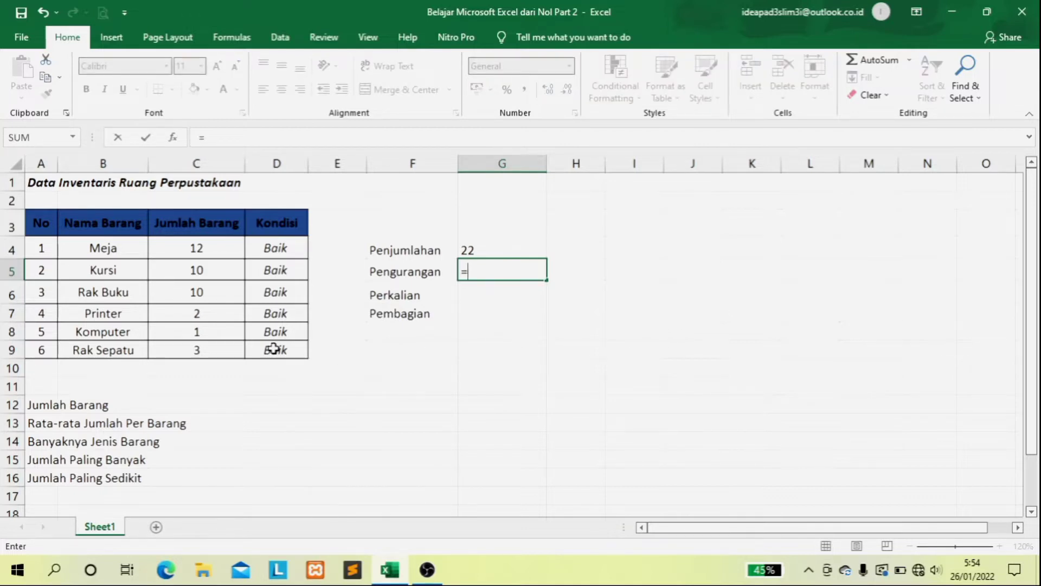
left_click(202, 295)
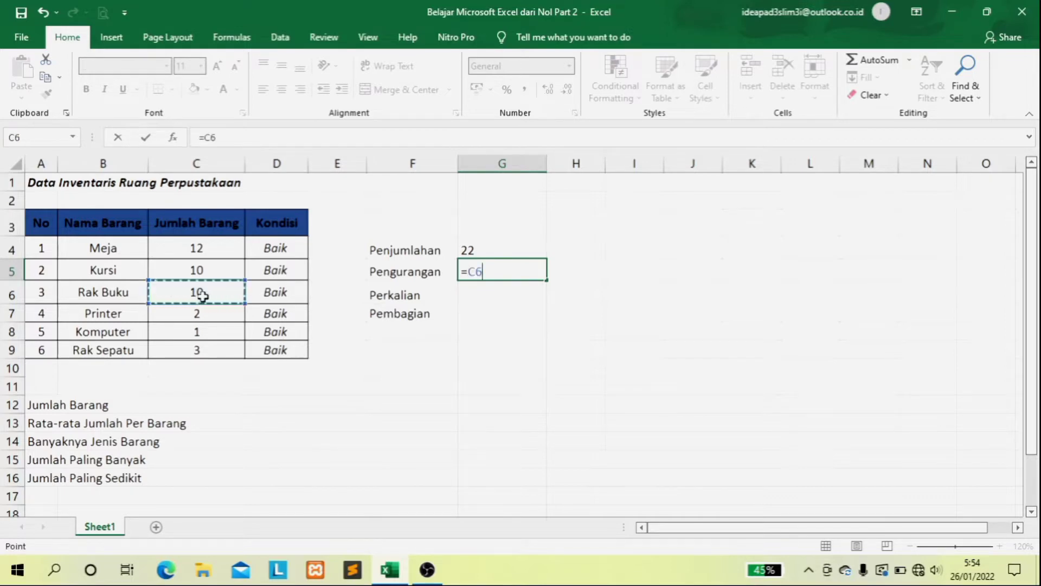
type("-")
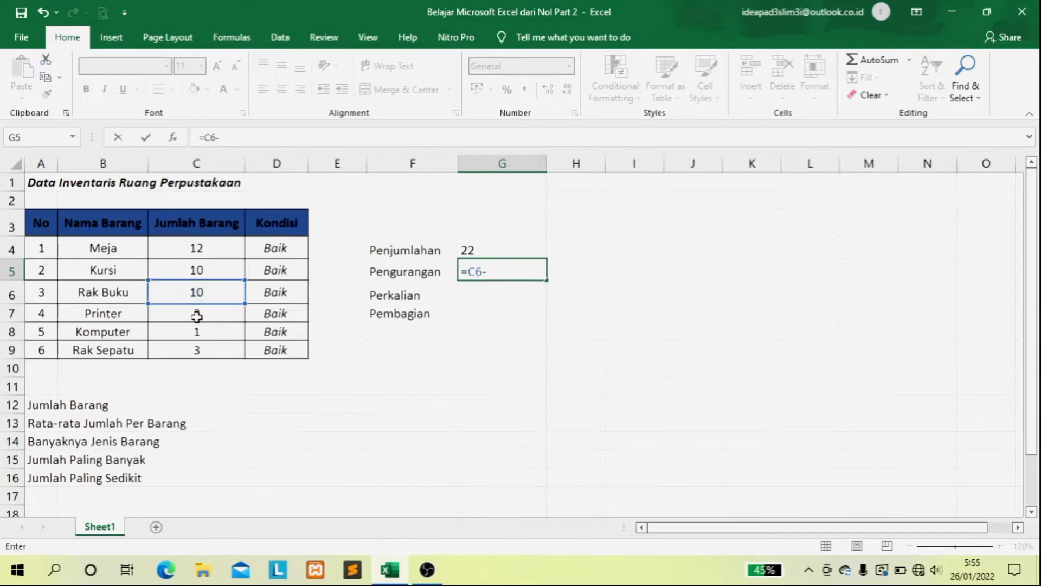
left_click(195, 319)
key("Return")
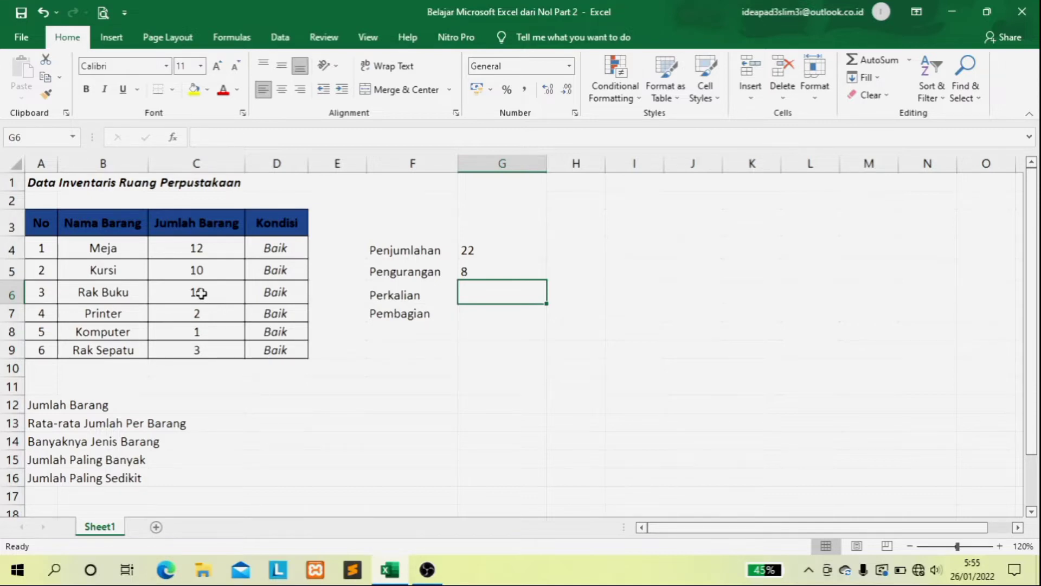
Step: Set the Jumlah Barang of Printer in C7 to 4 and check the Pengurangan result in G5
left_click(481, 273)
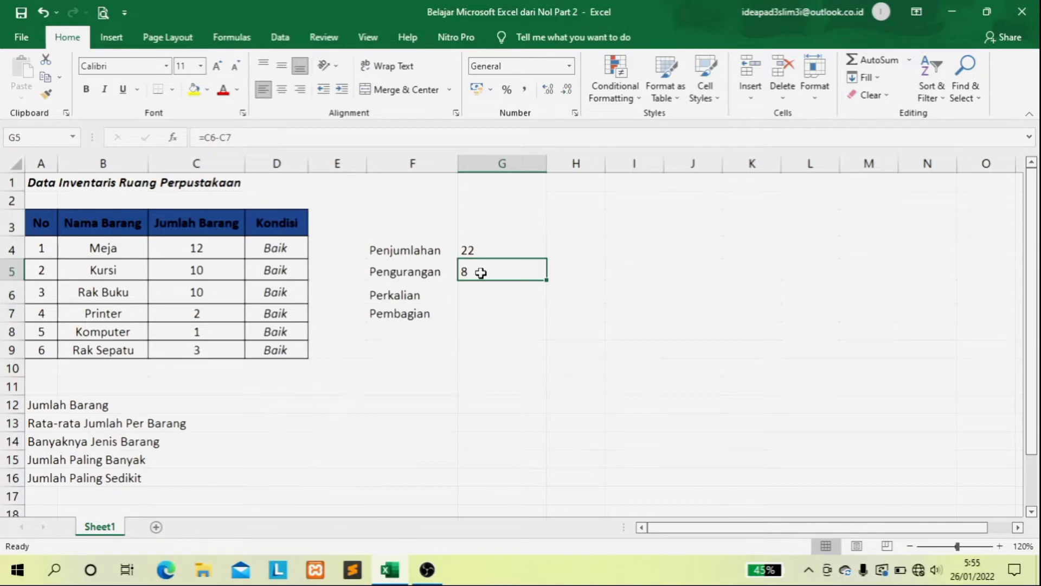
left_click(214, 314)
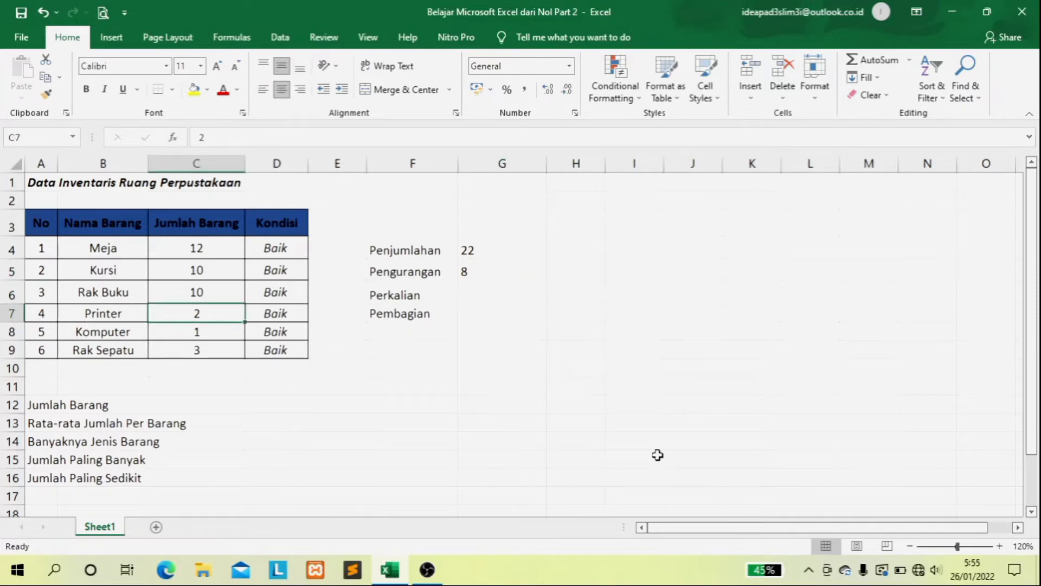
type("4")
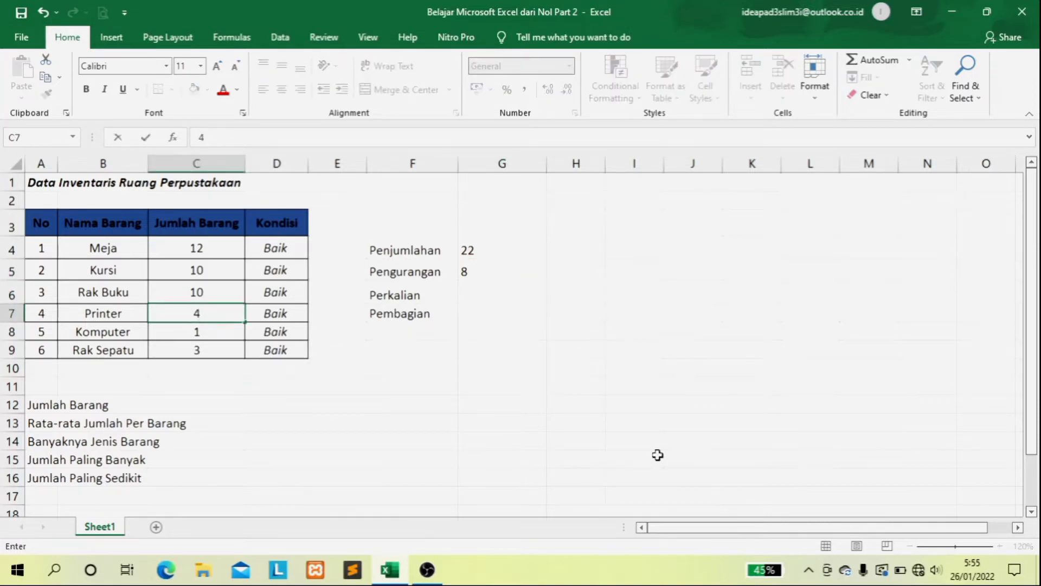
key("Return")
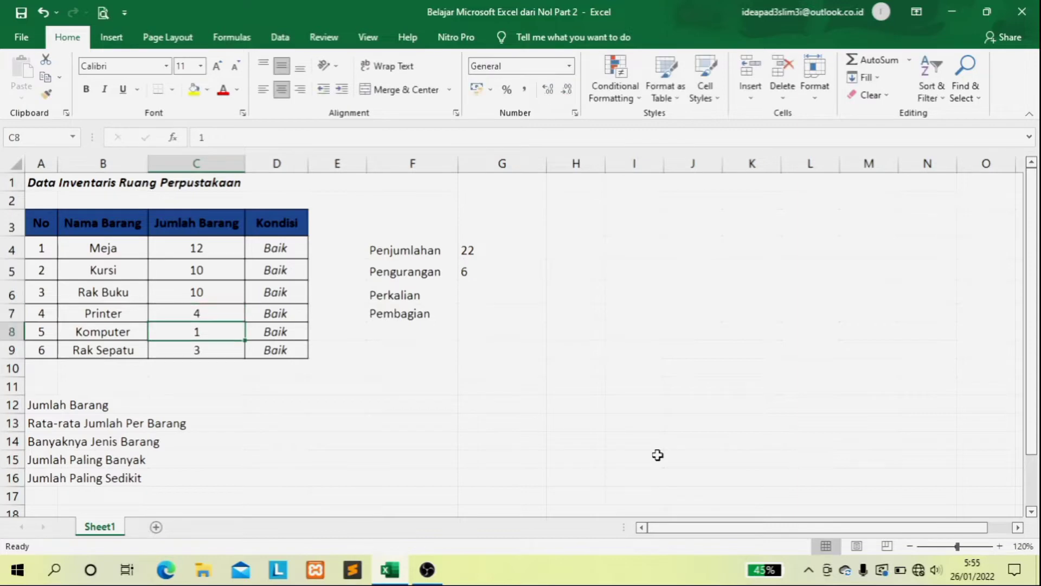
left_click(504, 272)
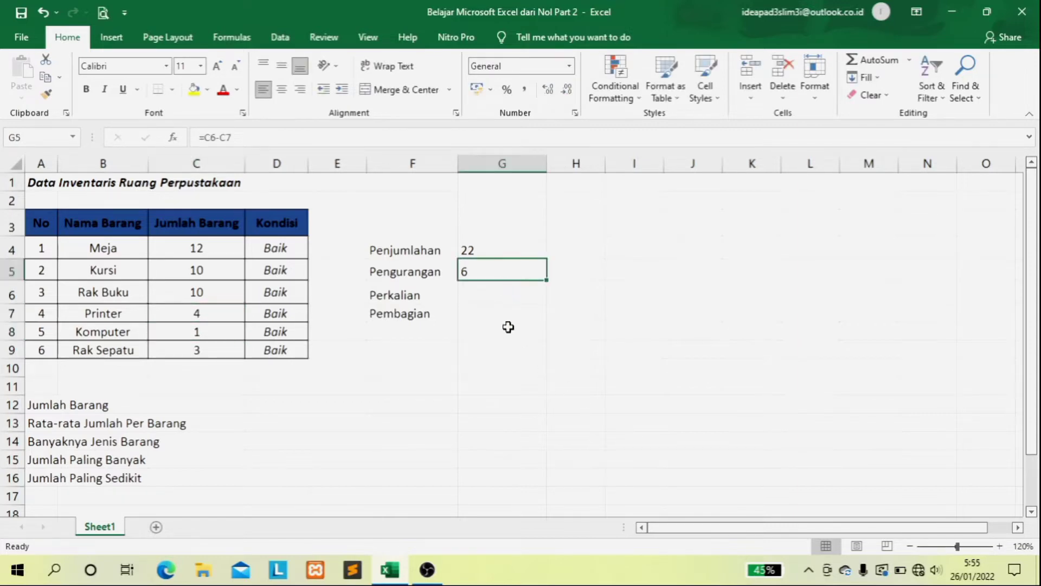
Step: Enter the formula =C7*C9 in G6 beside Perkalian to multiply the Printer and Rak Sepatu quantities
left_click(499, 290)
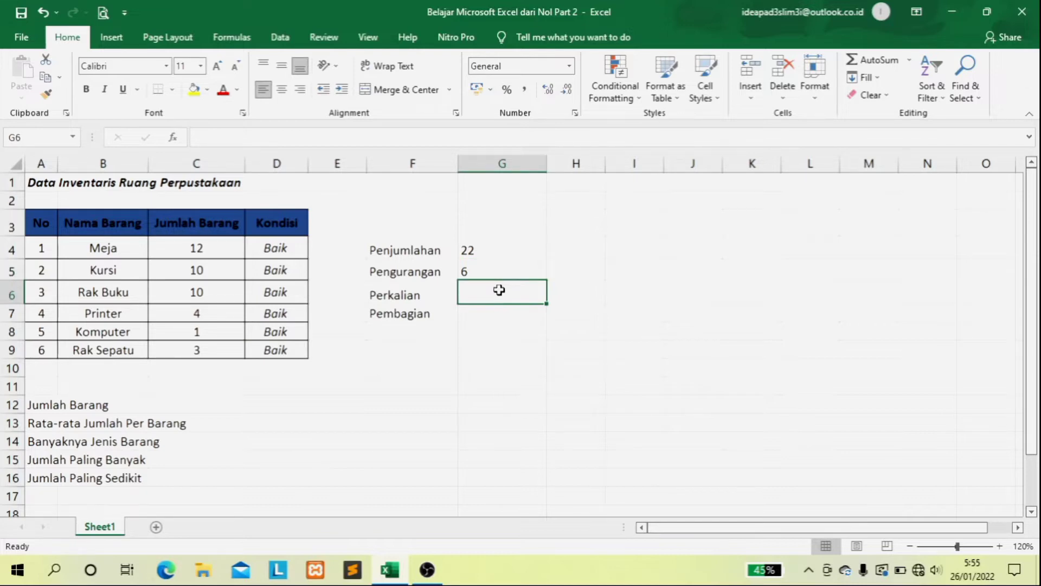
type("=")
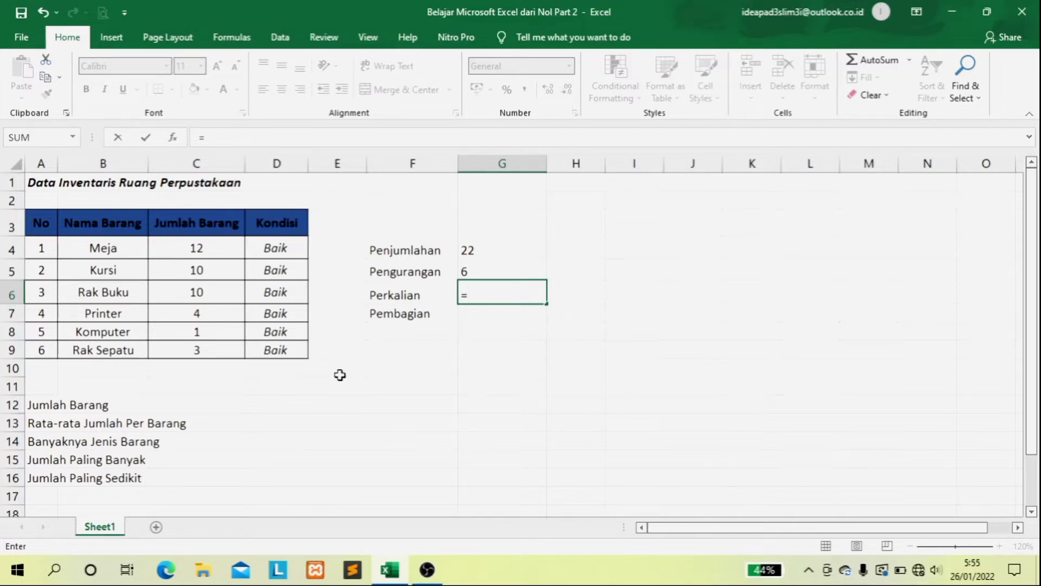
left_click(230, 314)
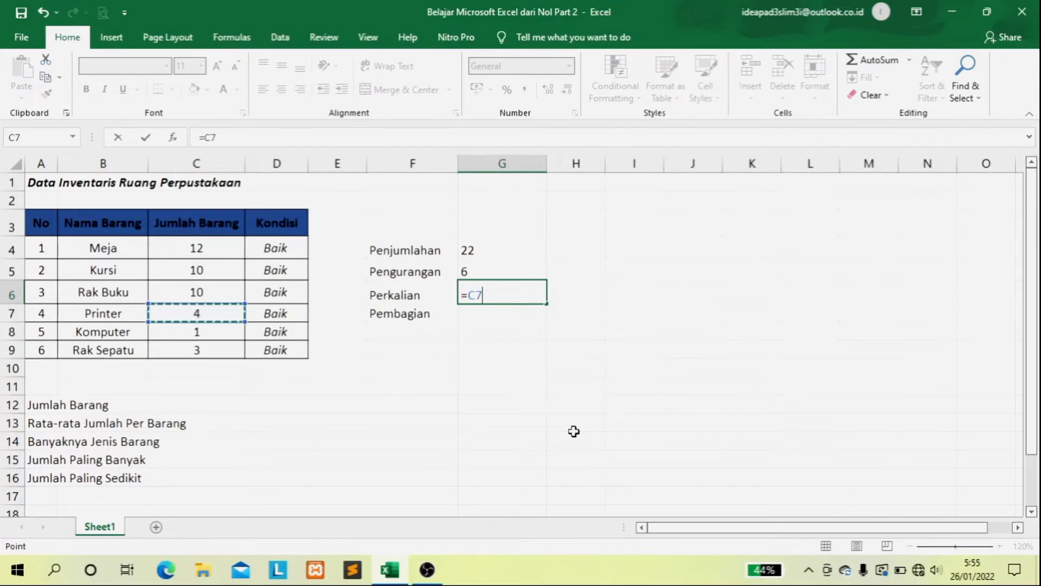
type("*")
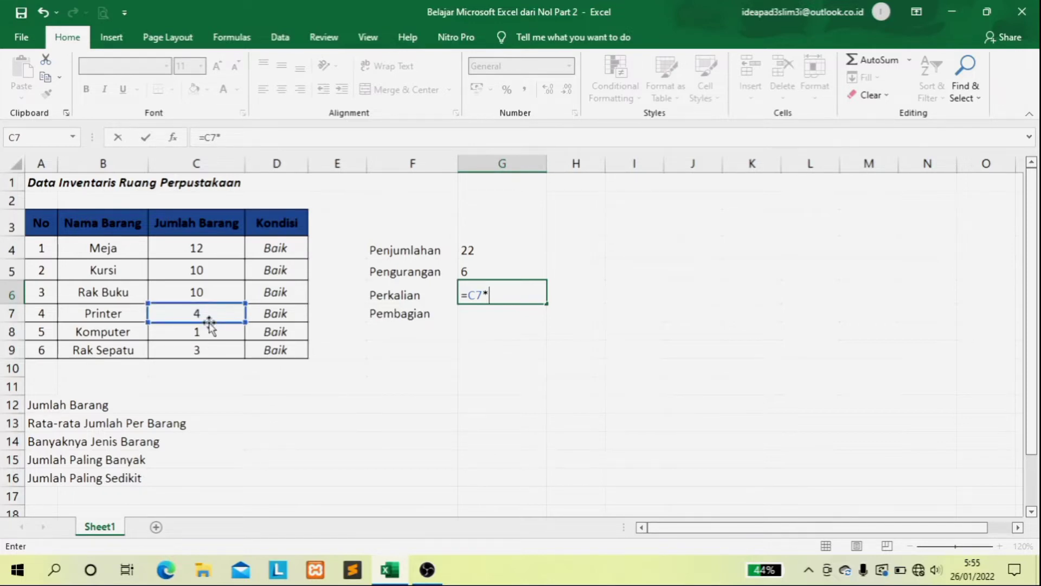
left_click(199, 351)
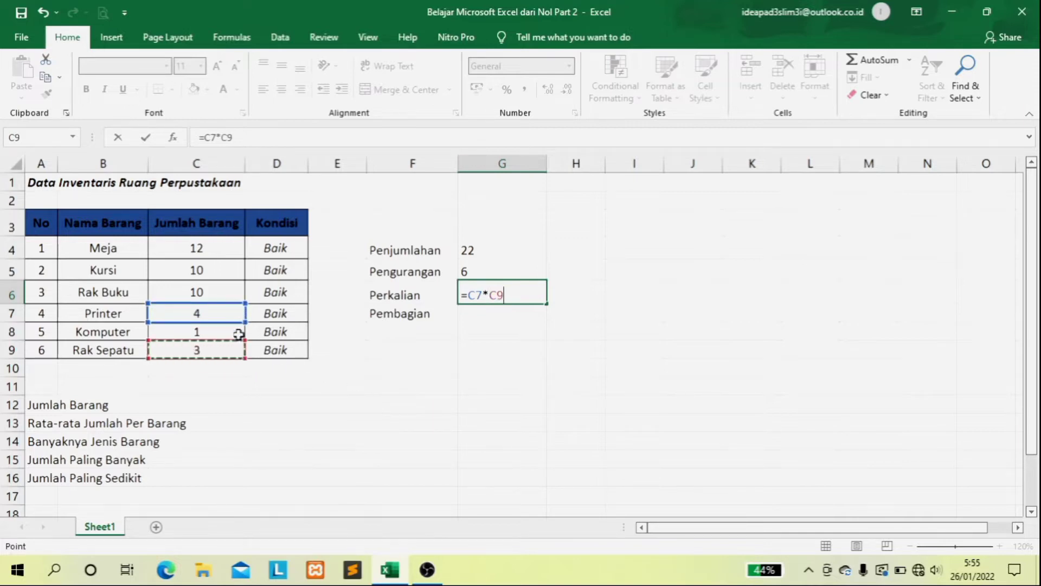
key("Return")
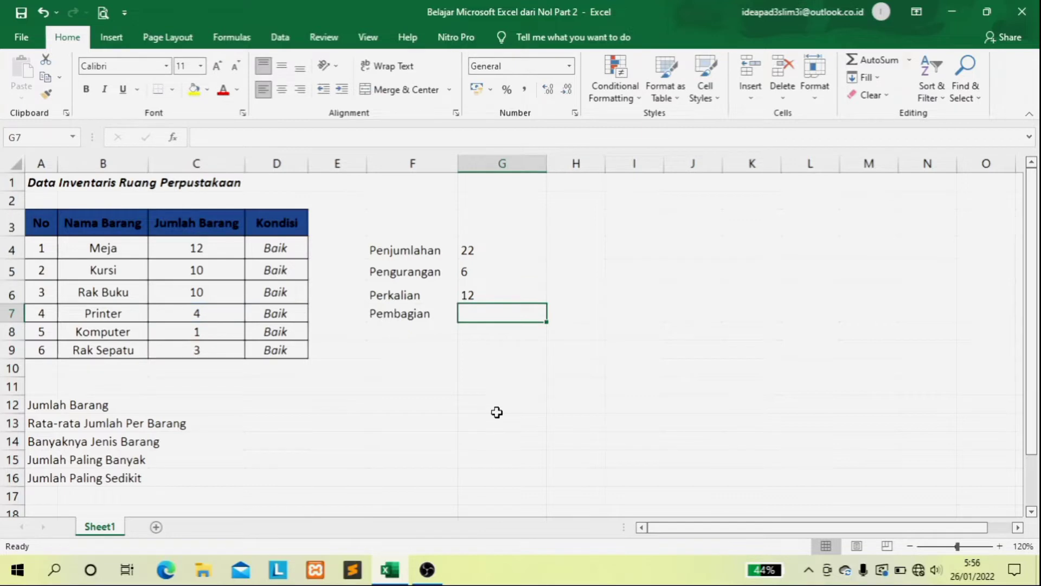
Step: Enter the formula =C6/C8 in G7 beside Pembagian to divide the Rak Buku quantity by Komputer
type("=")
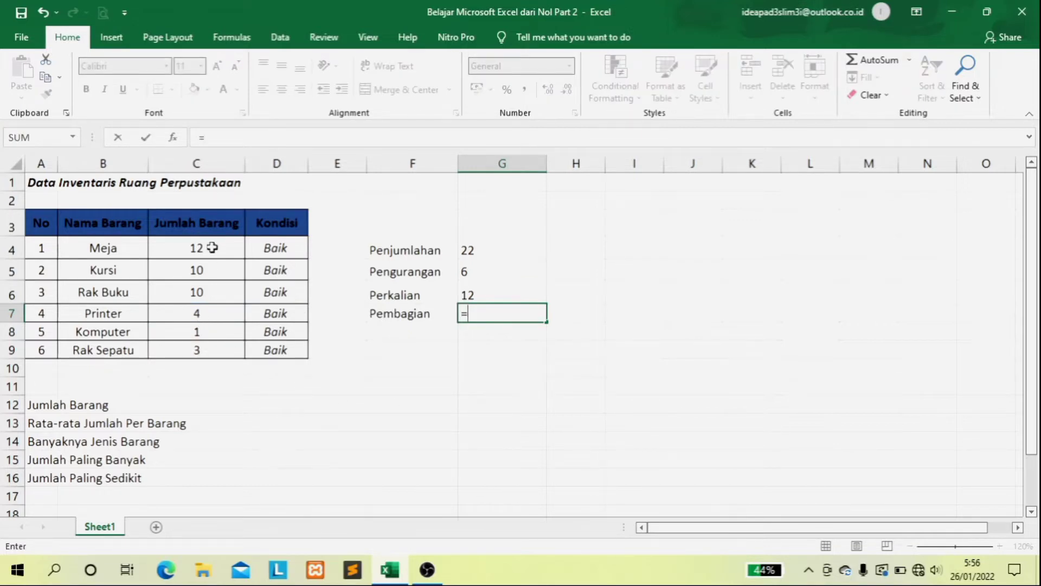
left_click(209, 293)
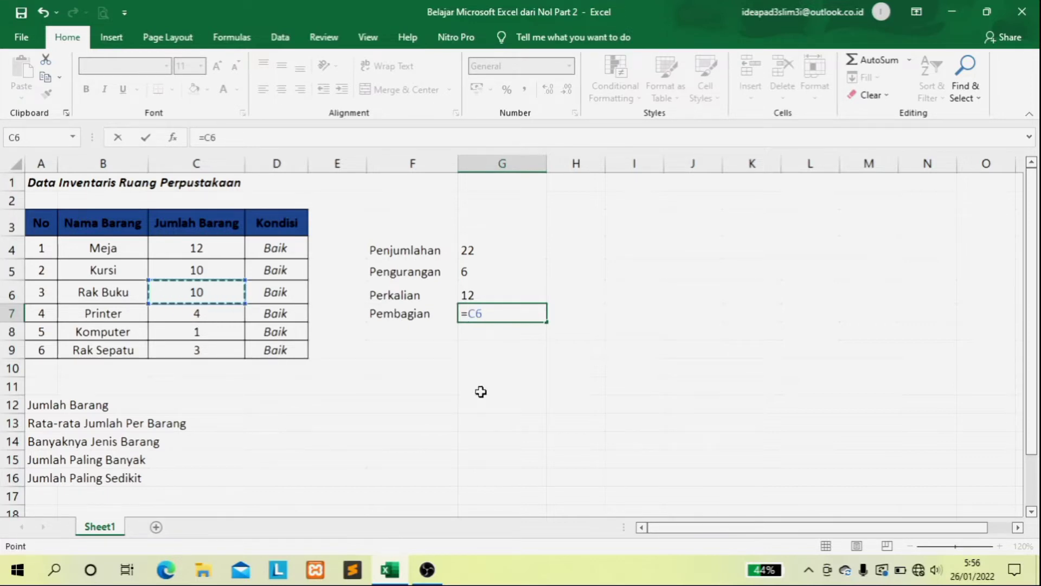
type("/")
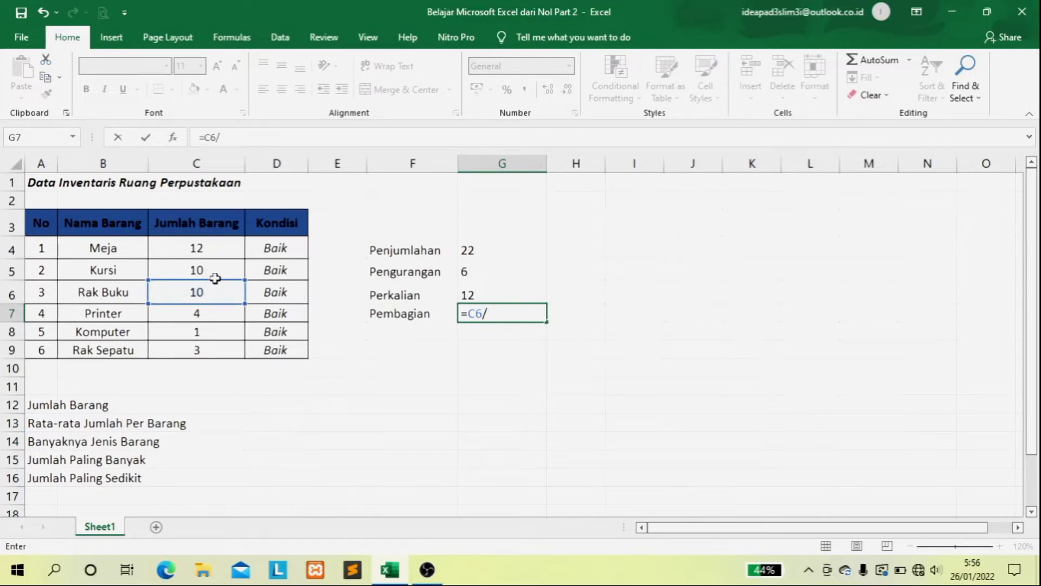
left_click(193, 332)
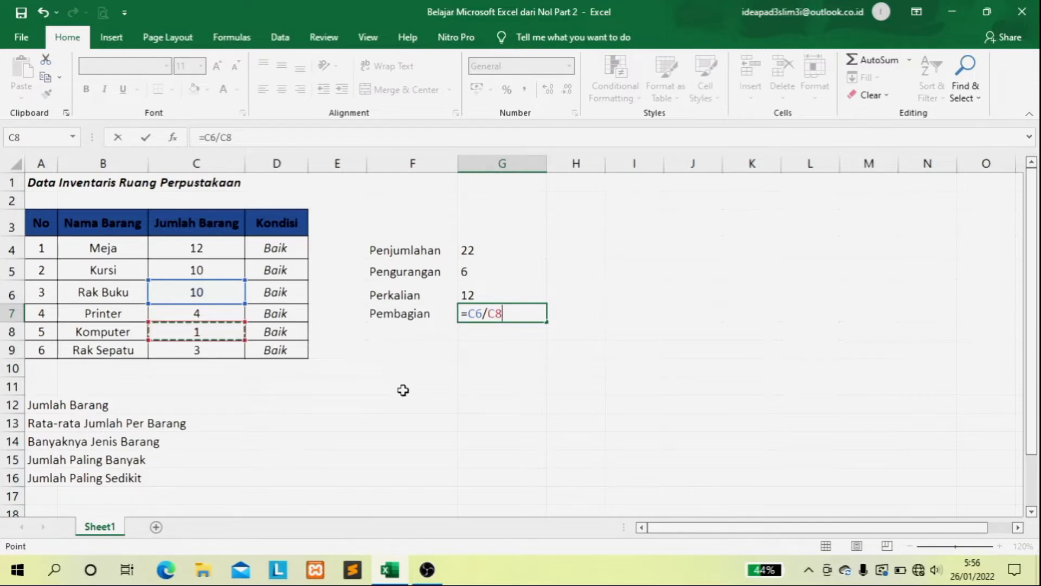
key("Return")
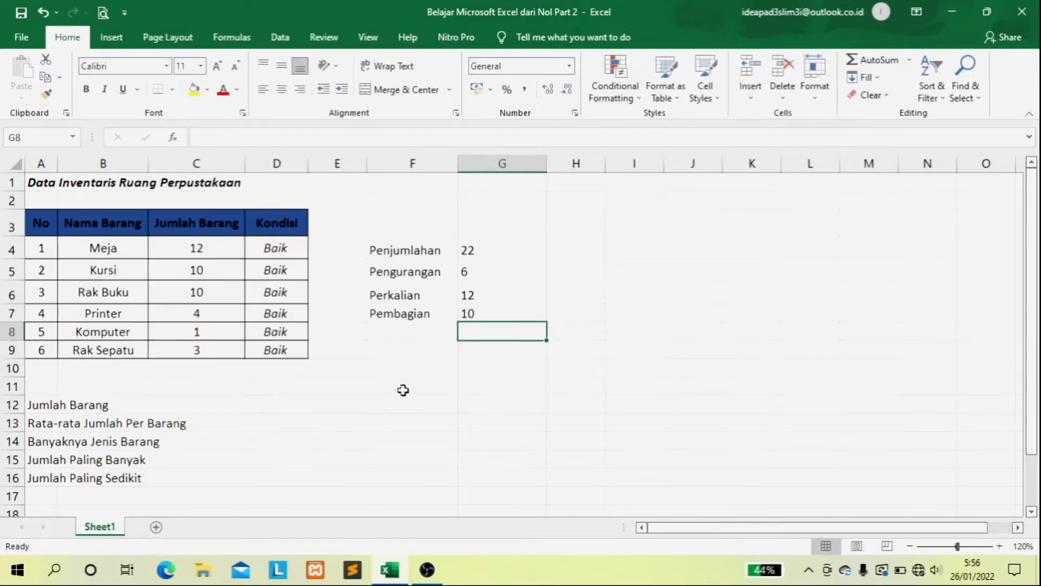
Step: Set the Jumlah Barang of Komputer in C8 to 2 and check the Pembagian result in G7
left_click(225, 334)
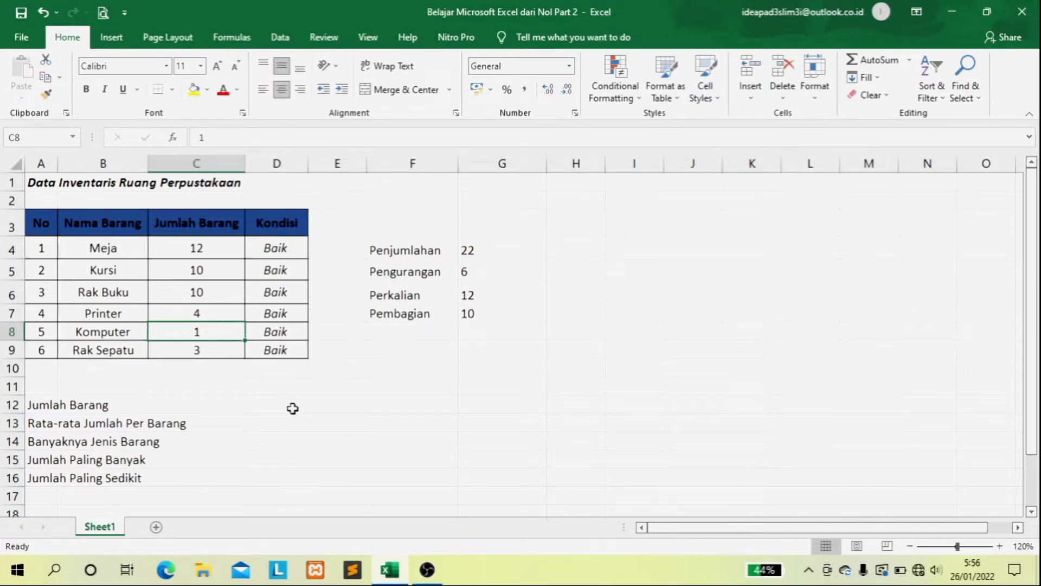
type("2")
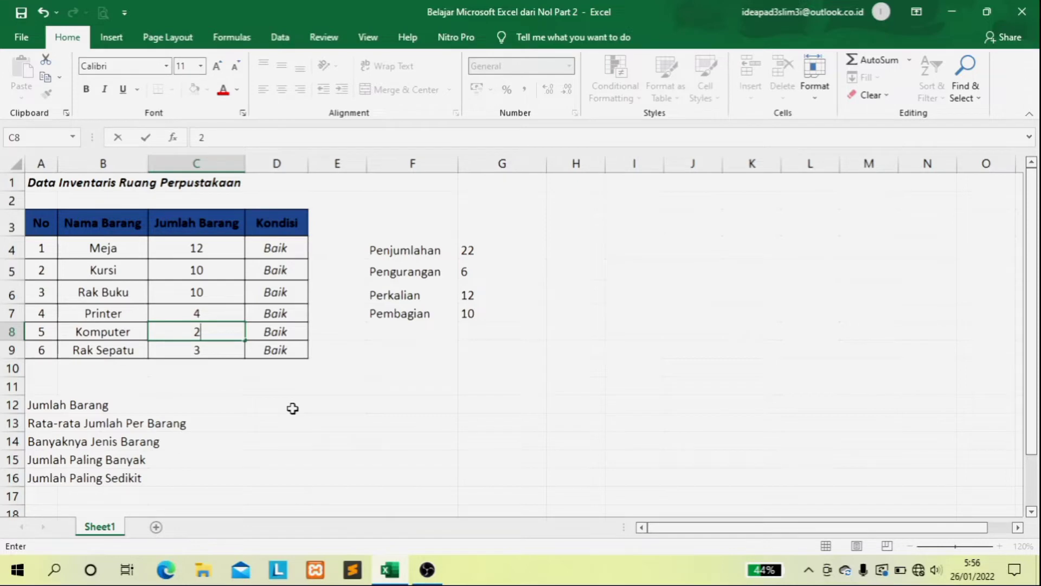
key("Return")
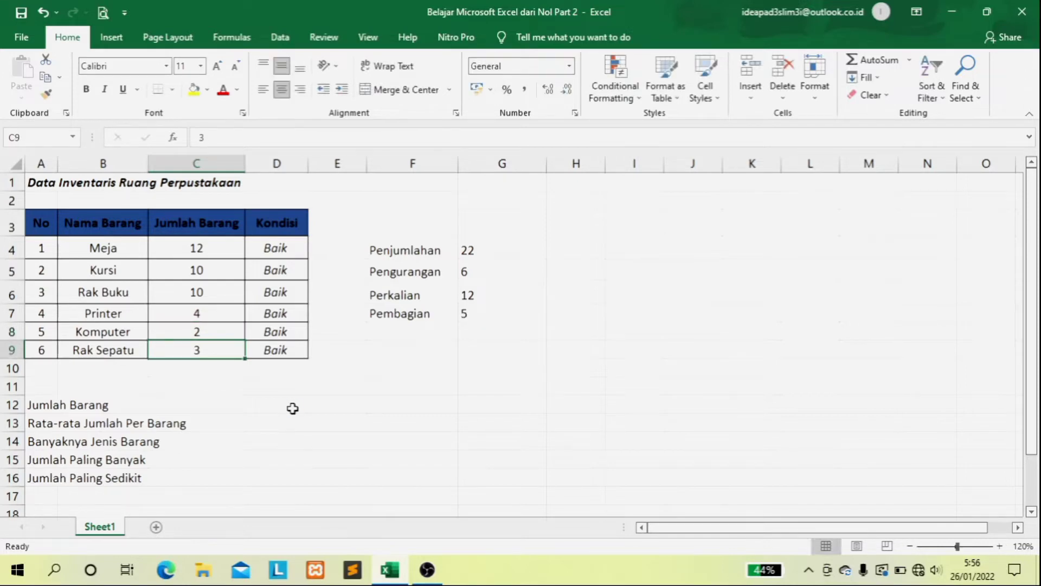
left_click(492, 318)
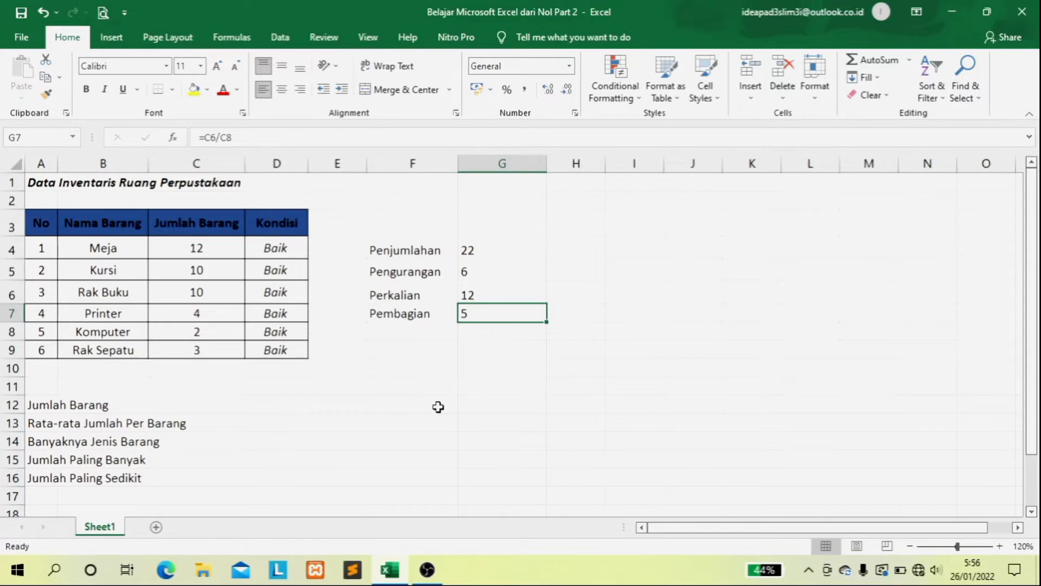
left_click_drag(1035, 299, 1036, 333)
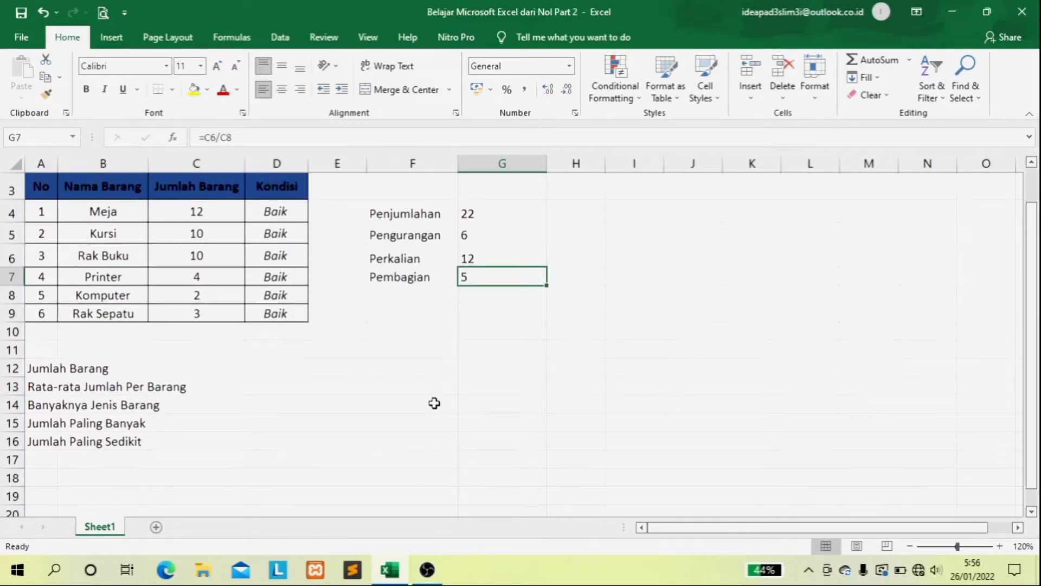
left_click(277, 372)
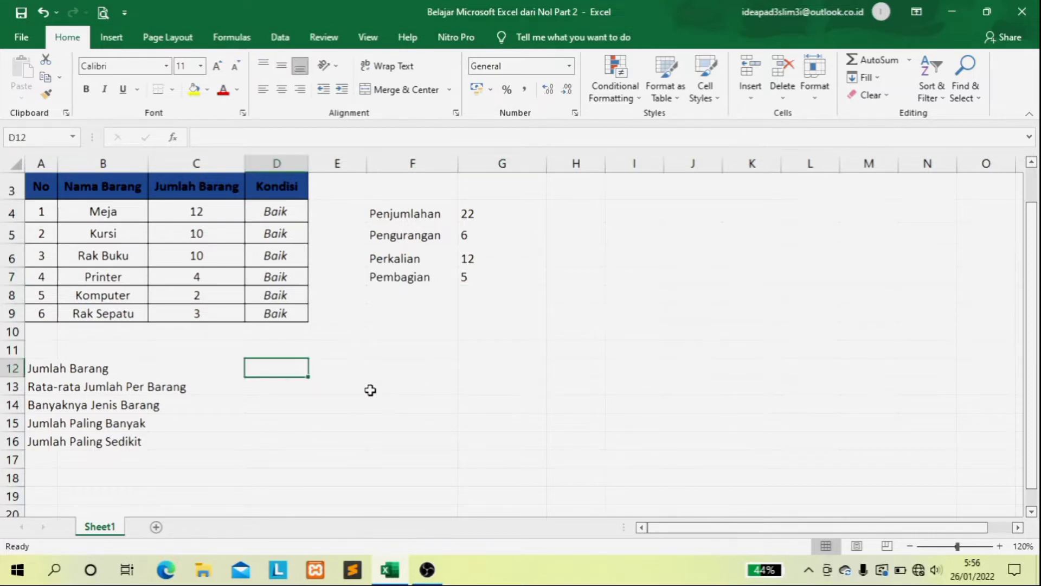
left_click(353, 371)
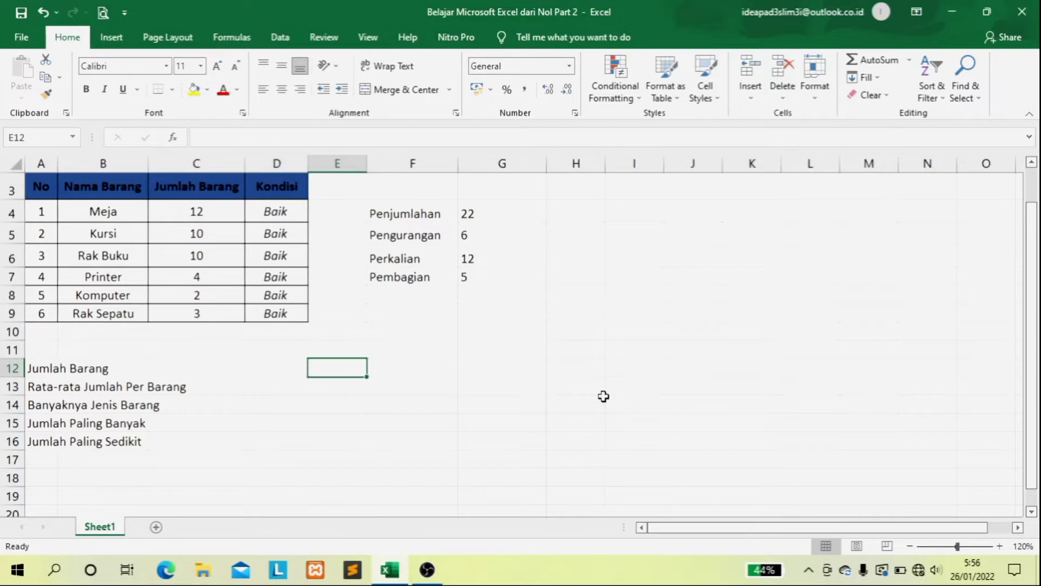
key("Caps_Lock")
key("Caps_Lock")
key("Caps_Lock")
key("Caps_Lock")
type("S")
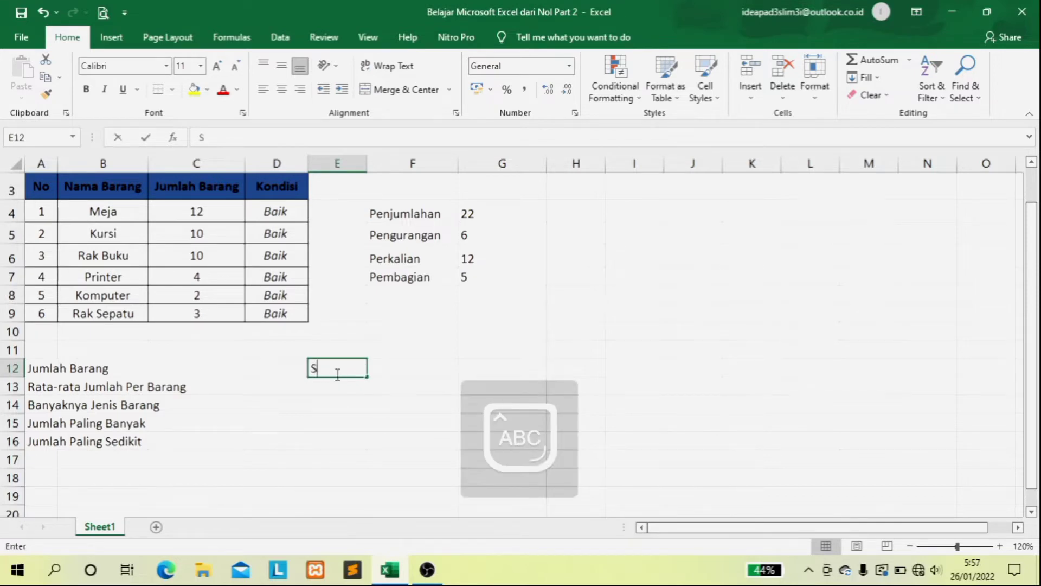
type("UM")
key("Return")
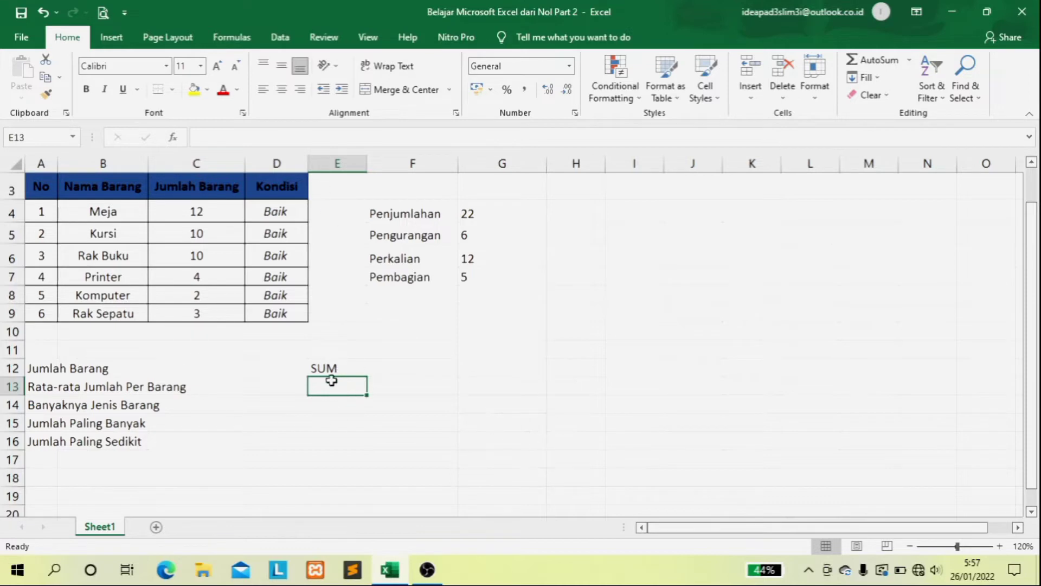
left_click(333, 370)
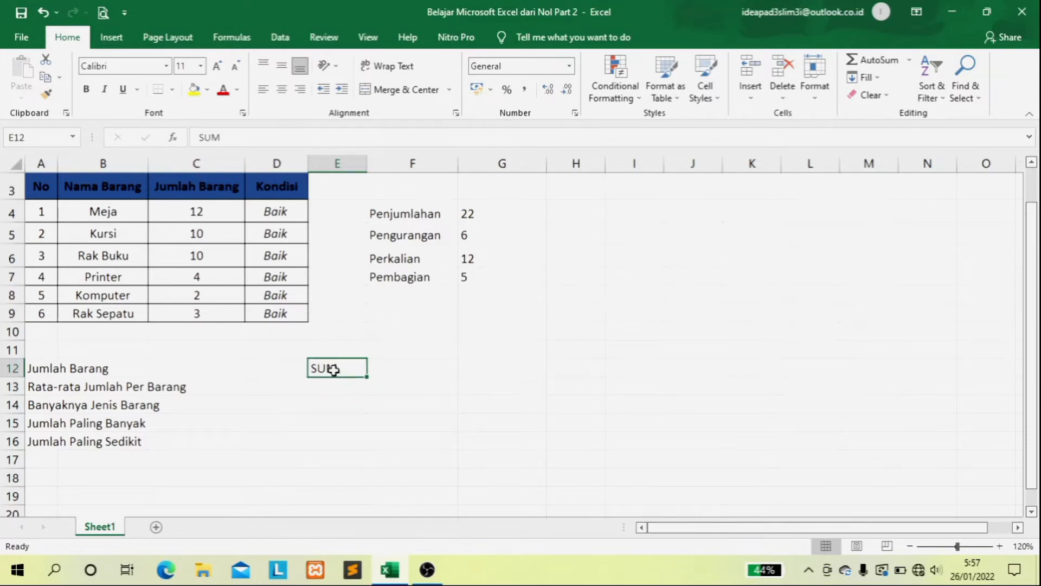
key("Delete")
Step: Enter the function name SUM in F12 as a note for the Jumlah Barang row
left_click(391, 367)
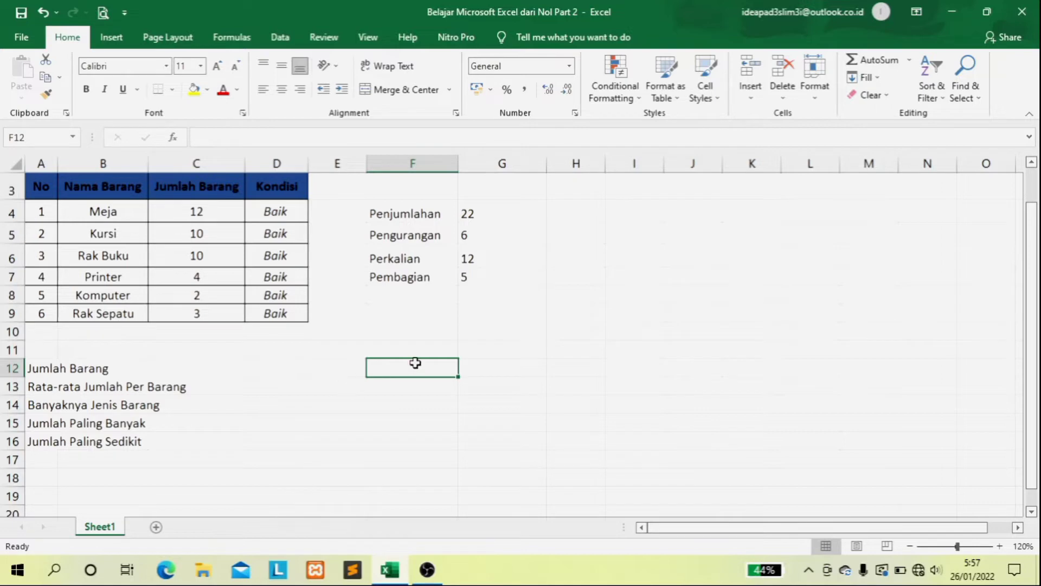
type("SUM")
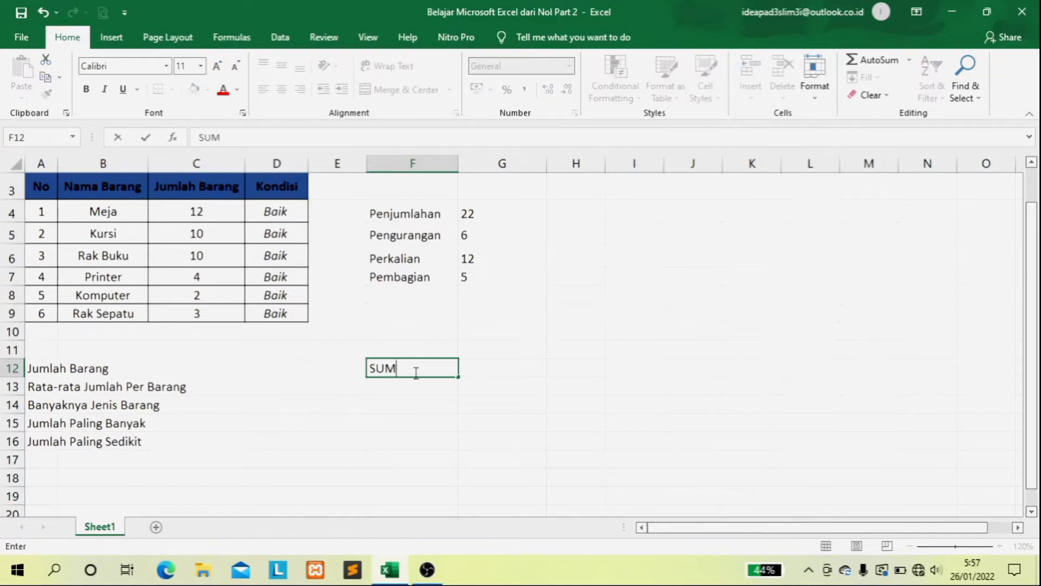
Step: Enter =SUM(C4;C6;C8) in D12 beside Jumlah Barang to add the Meja, Rak Buku and Komputer quantities
left_click(271, 371)
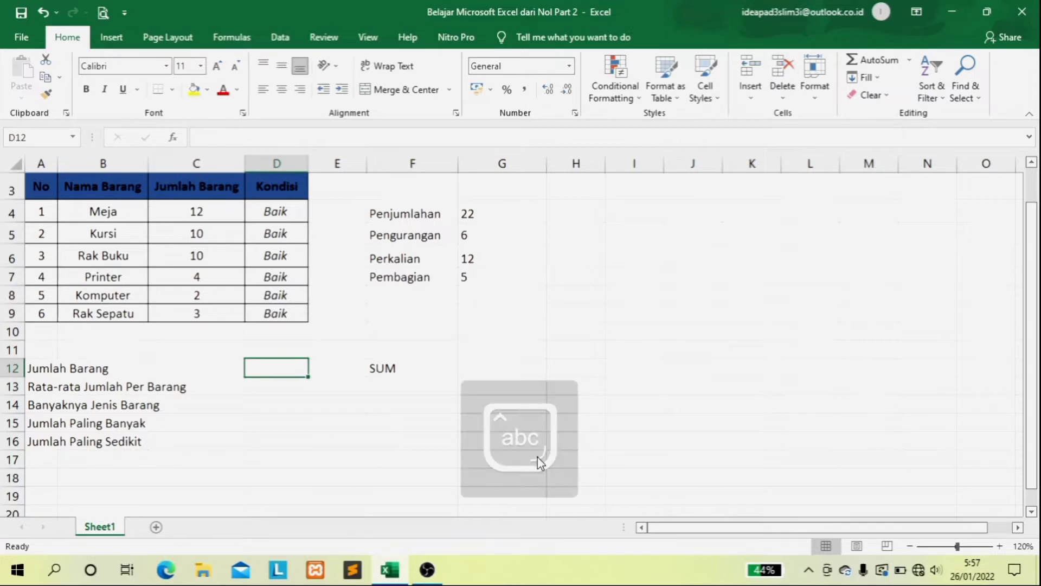
type("=")
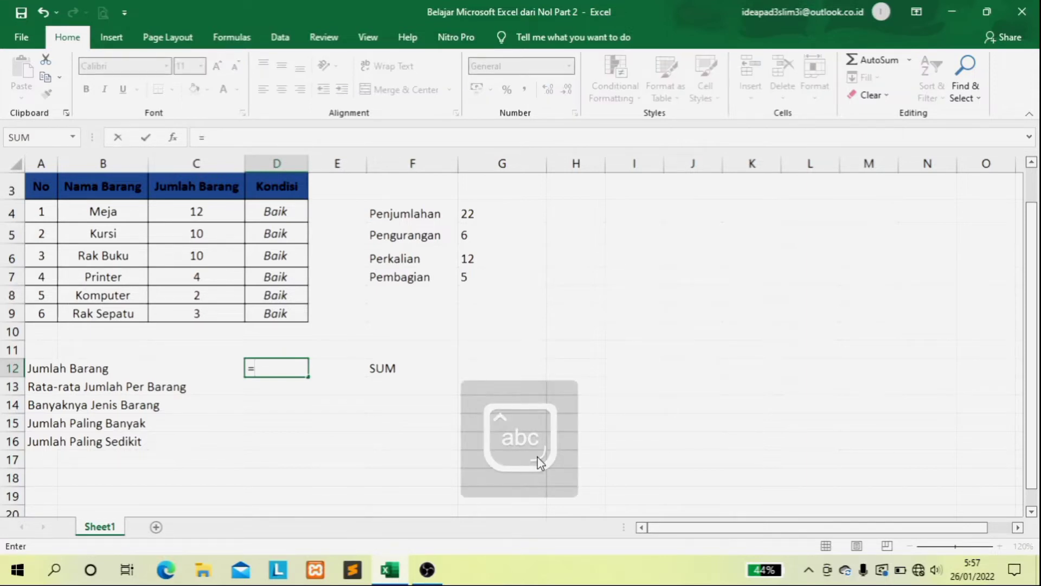
type("sum")
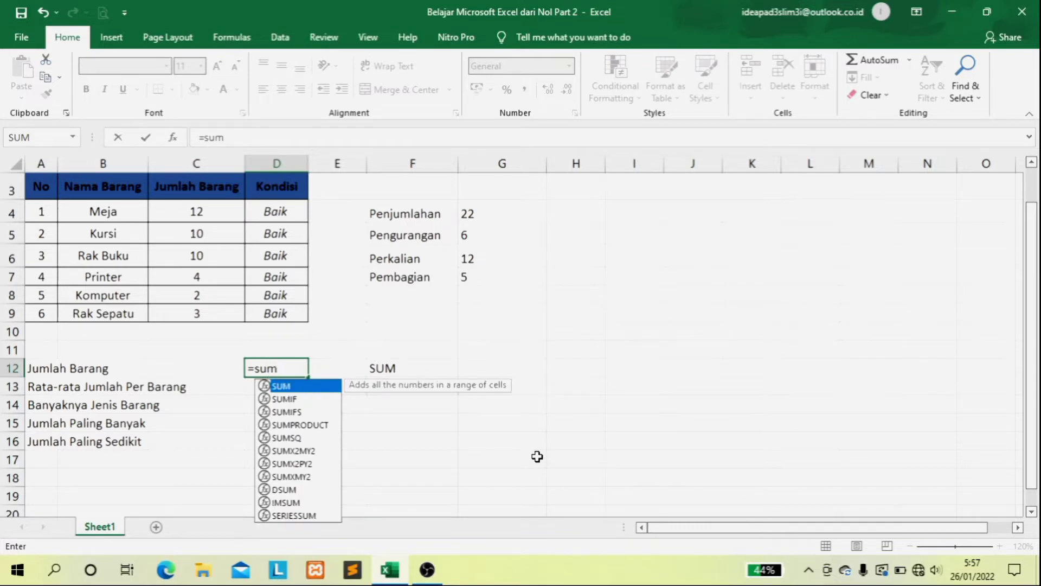
type("(")
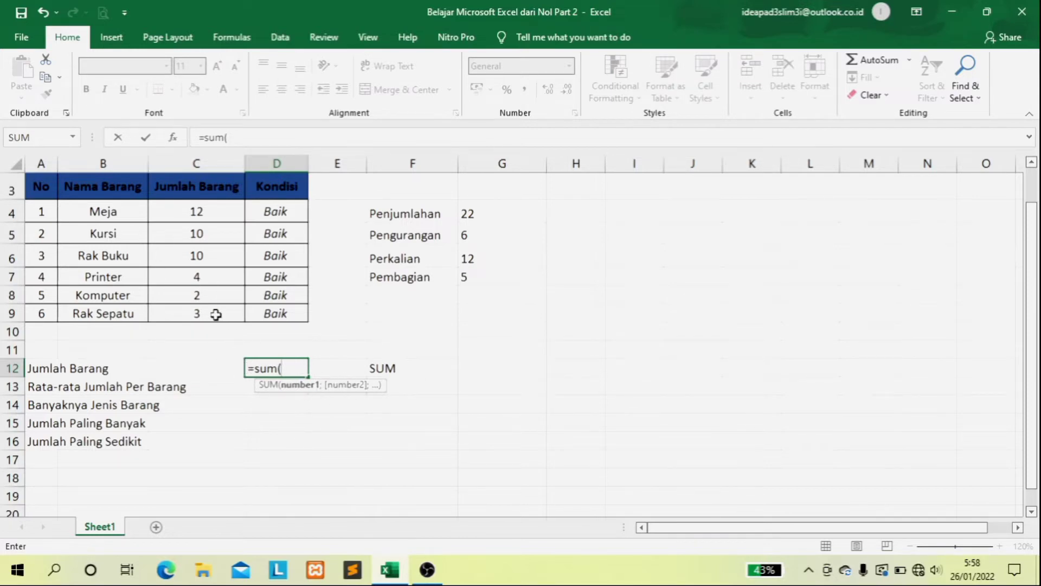
left_click(197, 211)
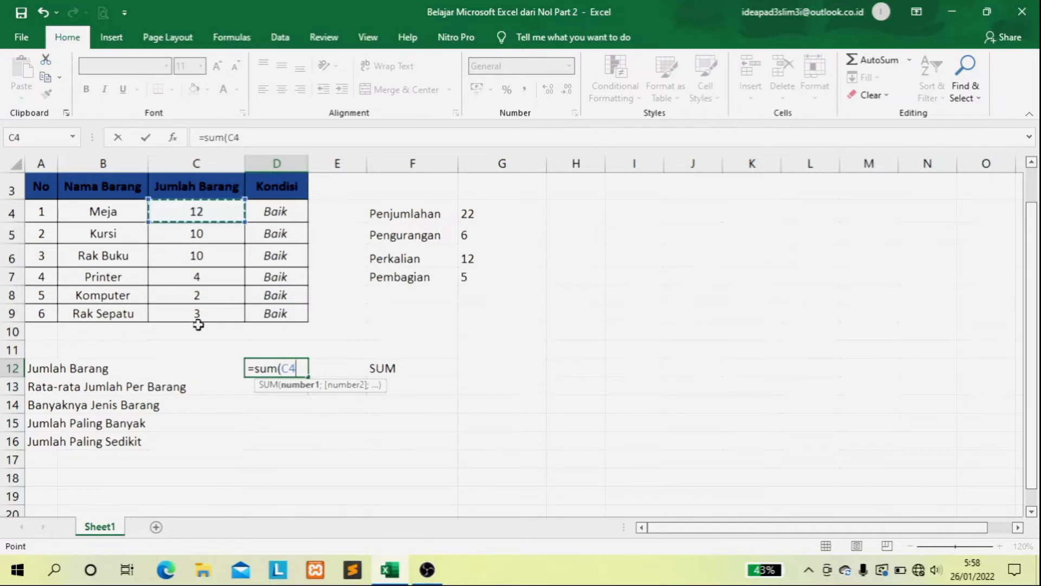
type(";")
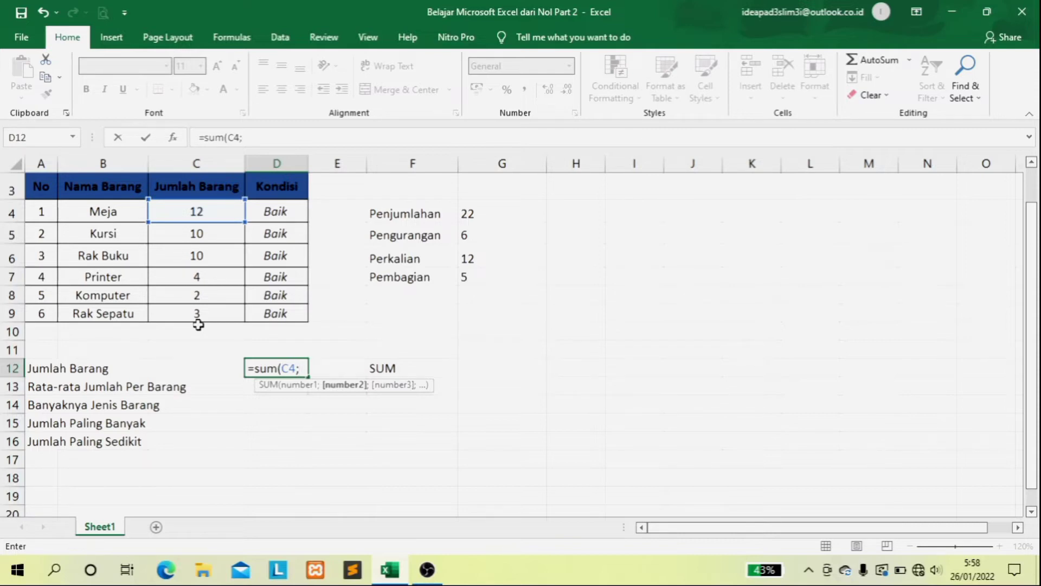
left_click(196, 255)
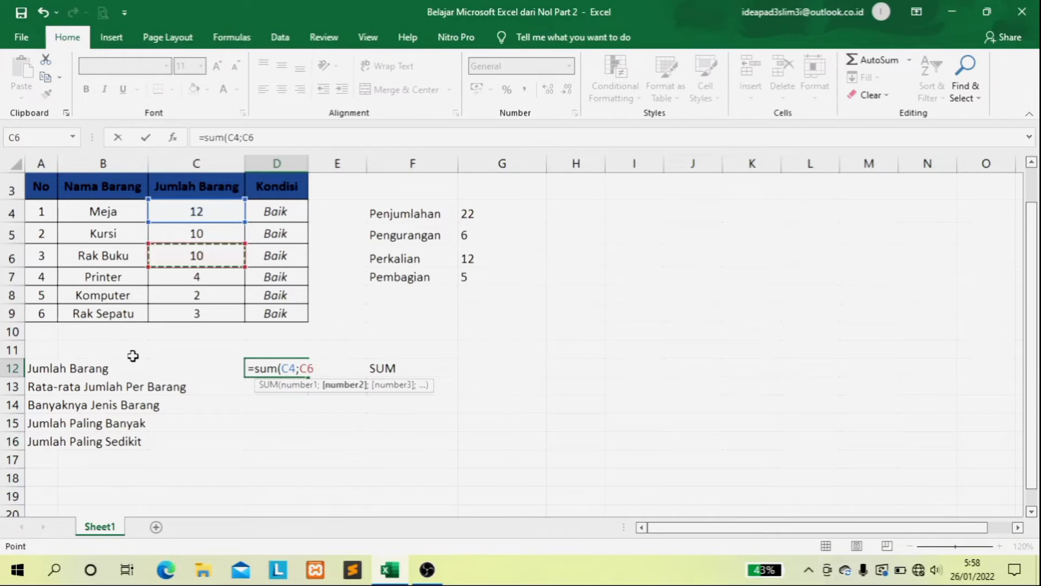
type(";")
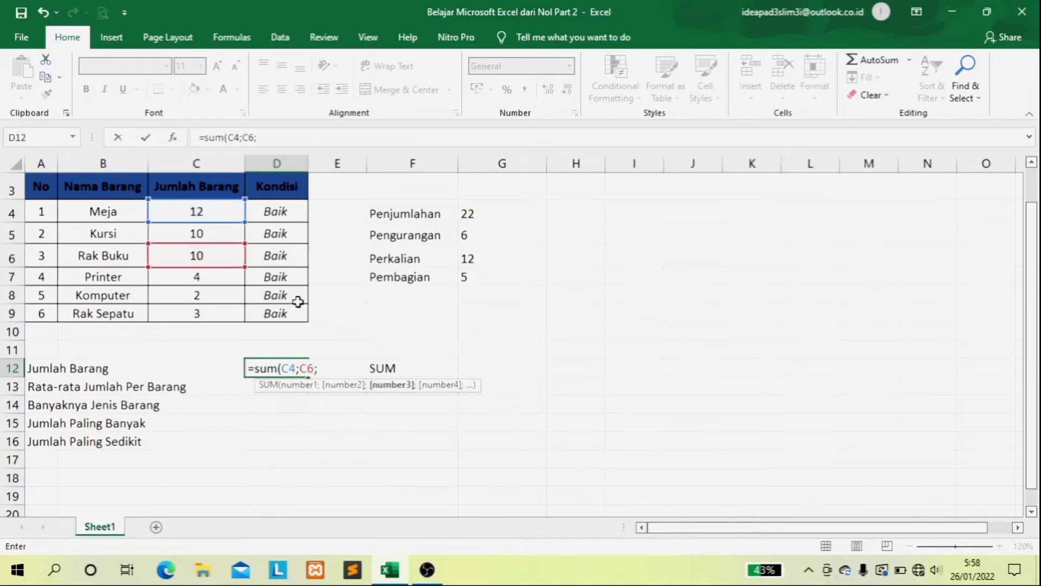
left_click(211, 296)
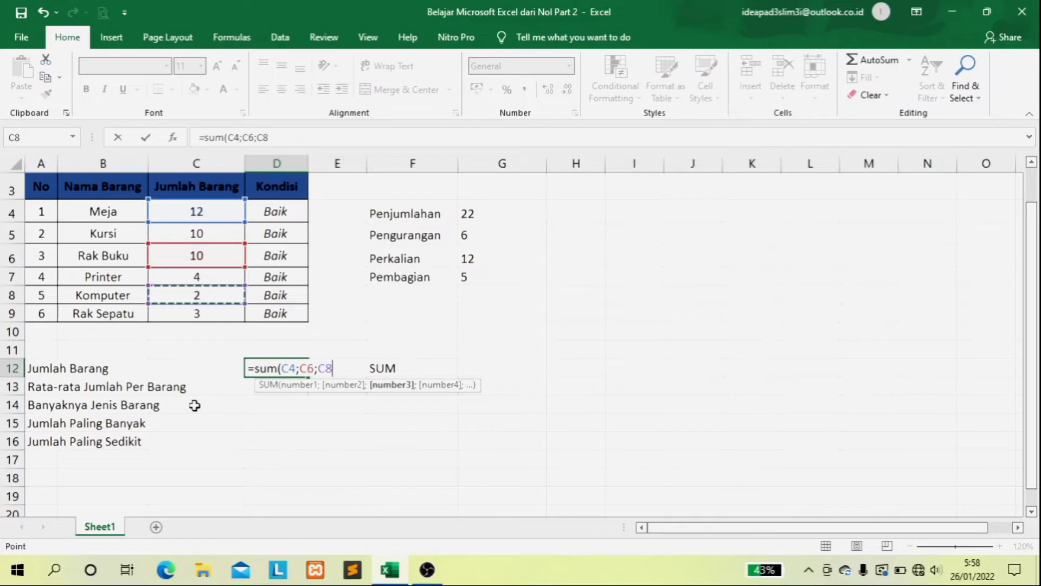
type(")")
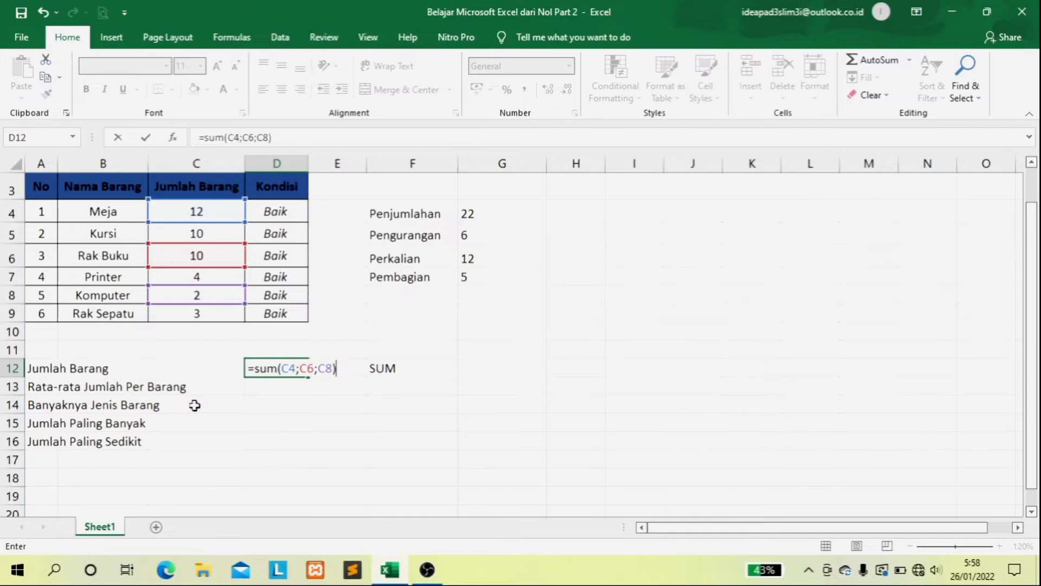
key("Return")
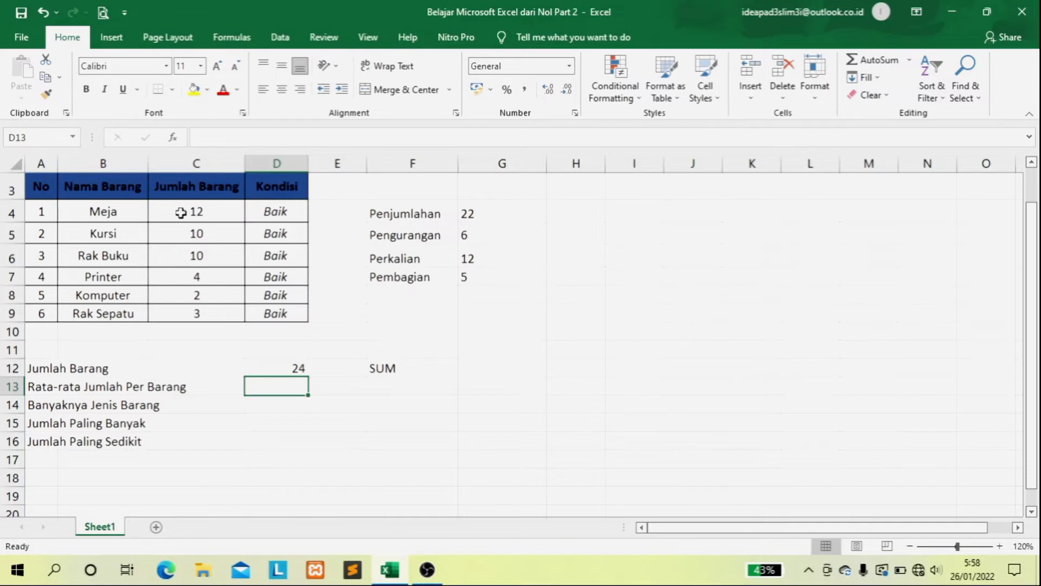
left_click(295, 367)
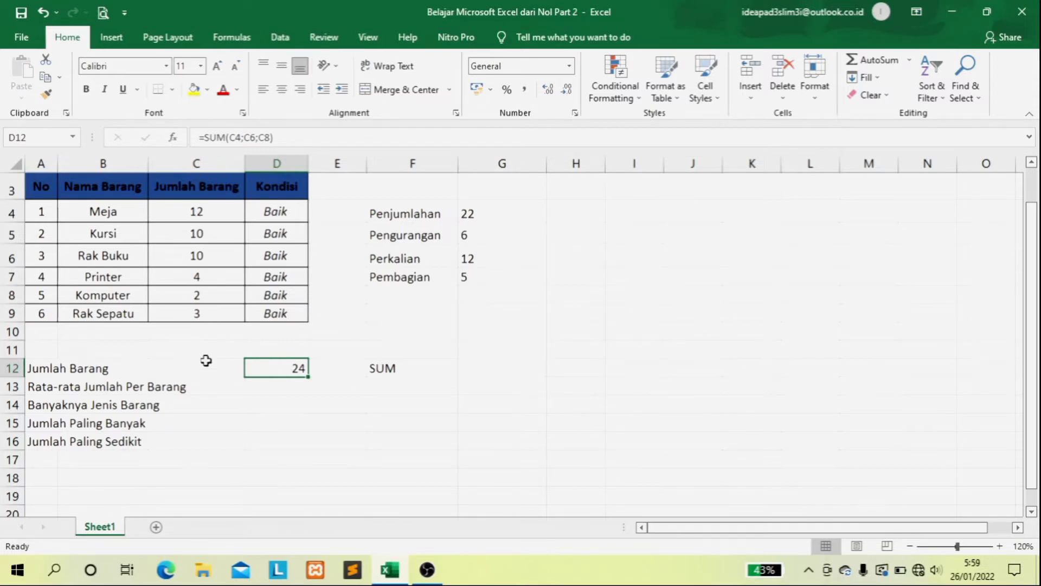
left_click(210, 212)
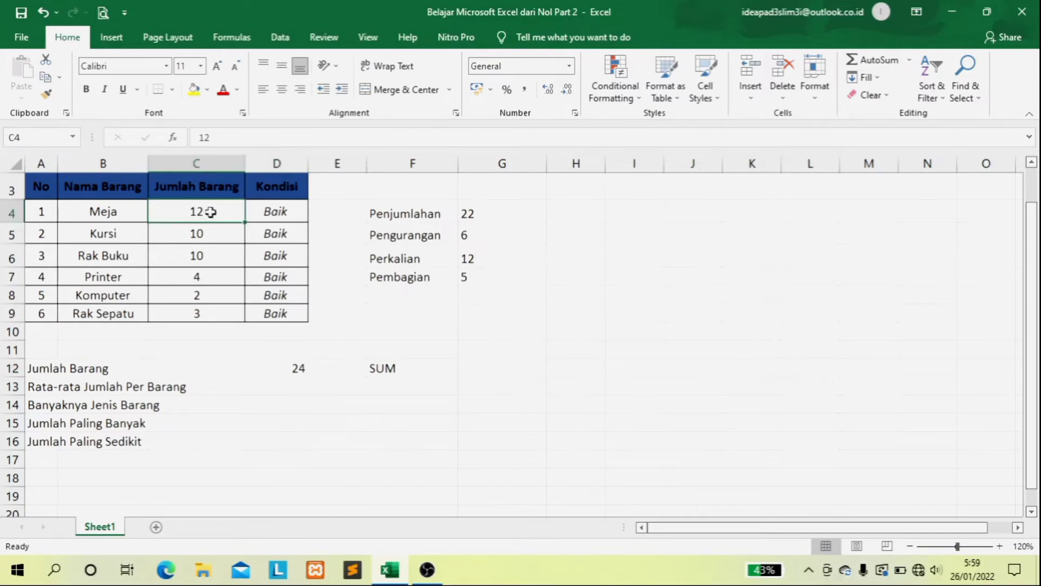
left_click(195, 314)
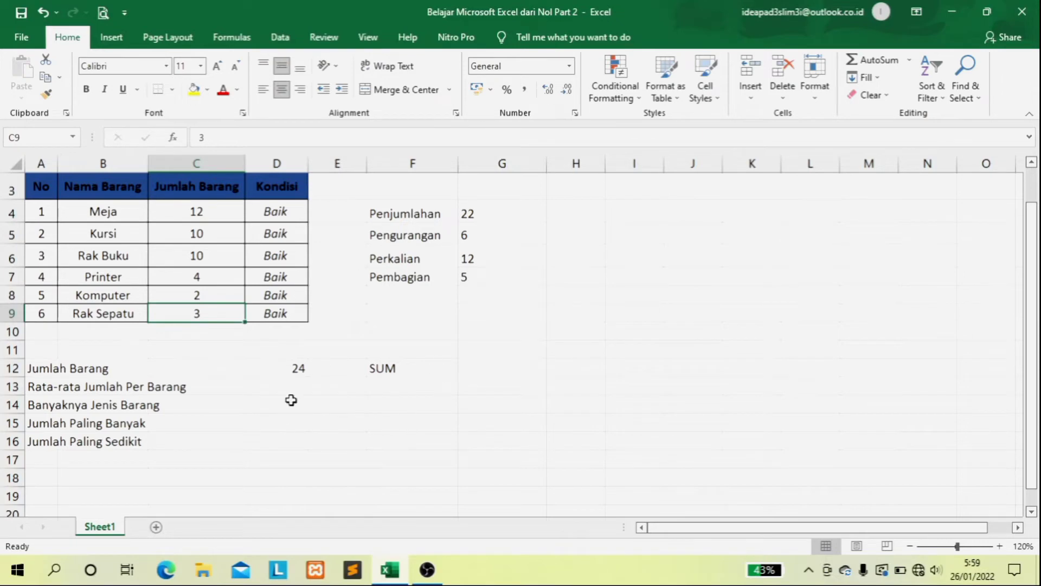
Step: Change the Jumlah Barang formula in D12 to =SUM(C4:C9) and check it against the item quantities
left_click(285, 369)
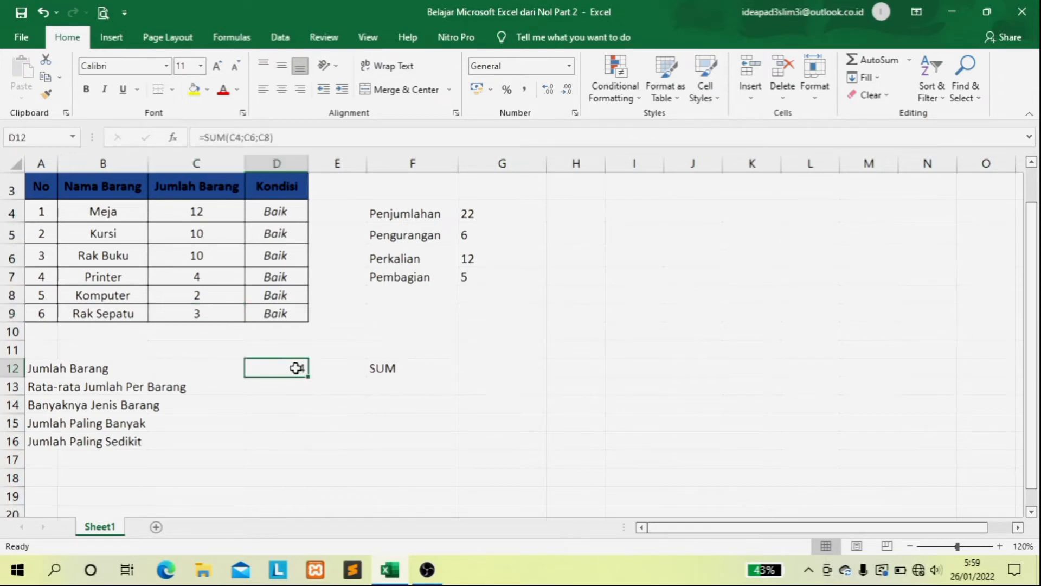
double_click(296, 368)
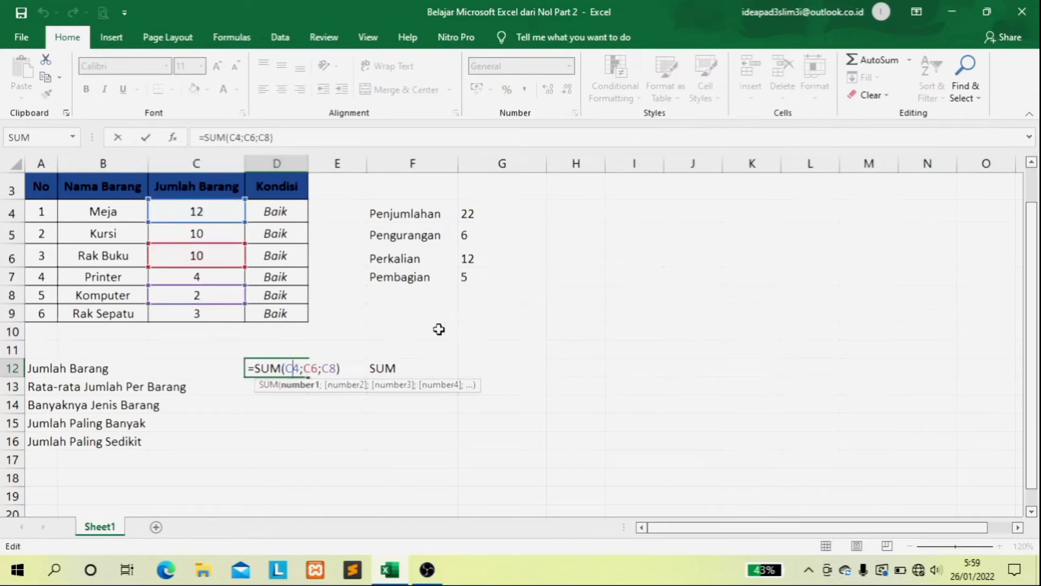
left_click(345, 369)
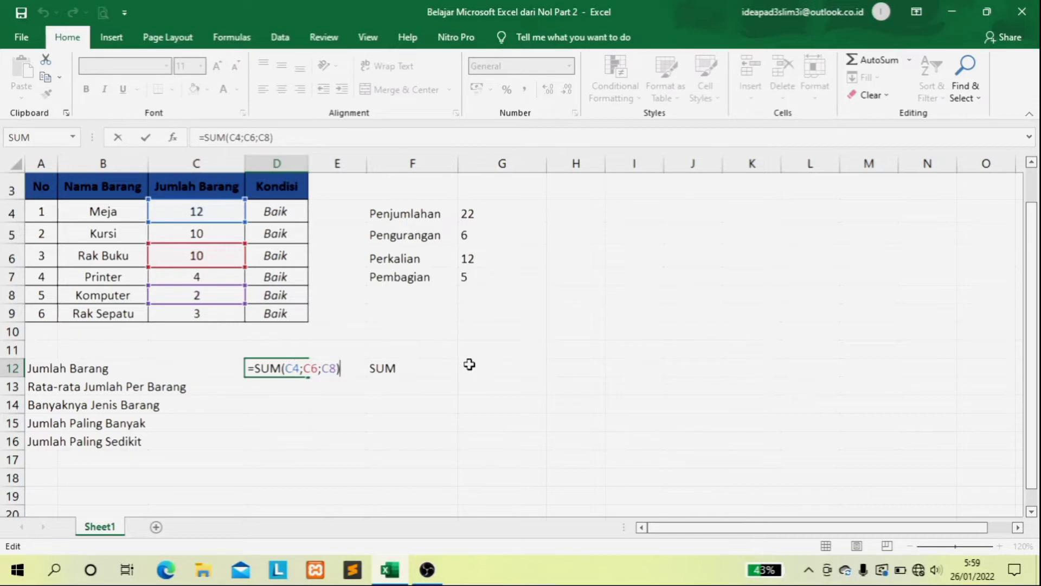
key("BackSpace")
key("BackSpace")
key("BackSpace")
key("BackSpace")
key("BackSpace")
key("BackSpace")
key("BackSpace")
key("BackSpace")
key("BackSpace")
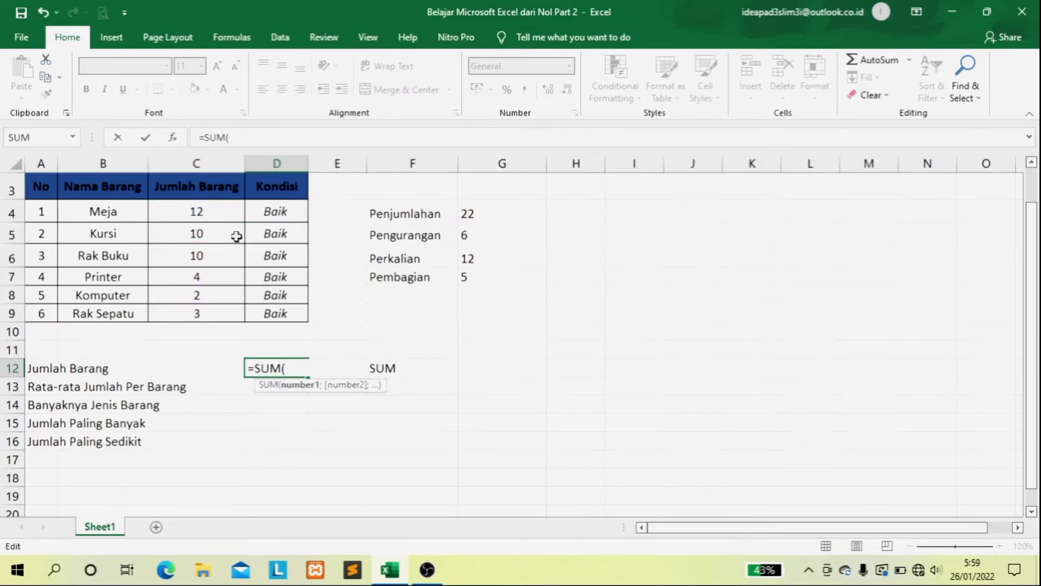
left_click(221, 211)
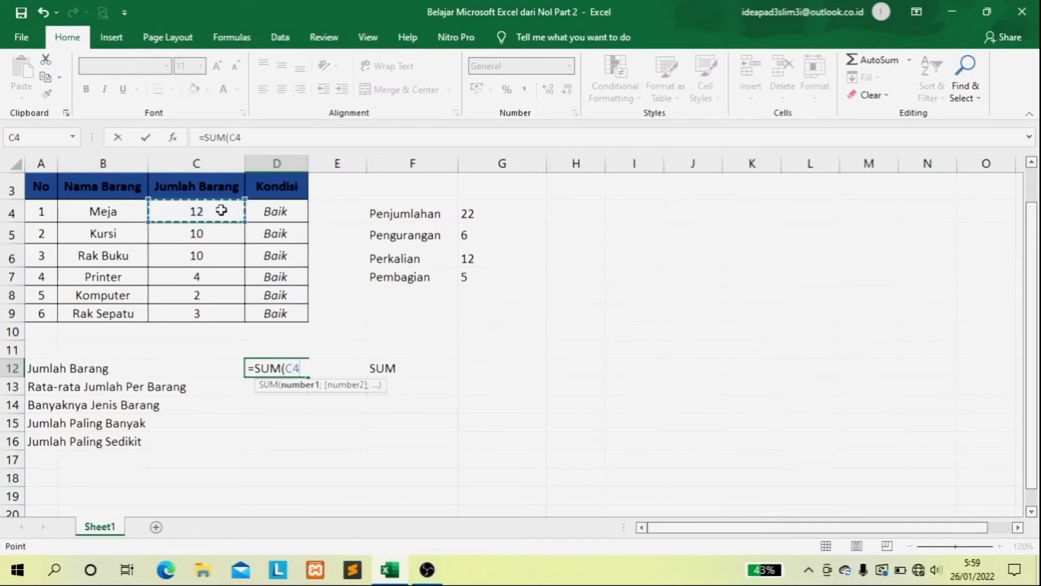
left_click_drag(221, 210, 217, 316)
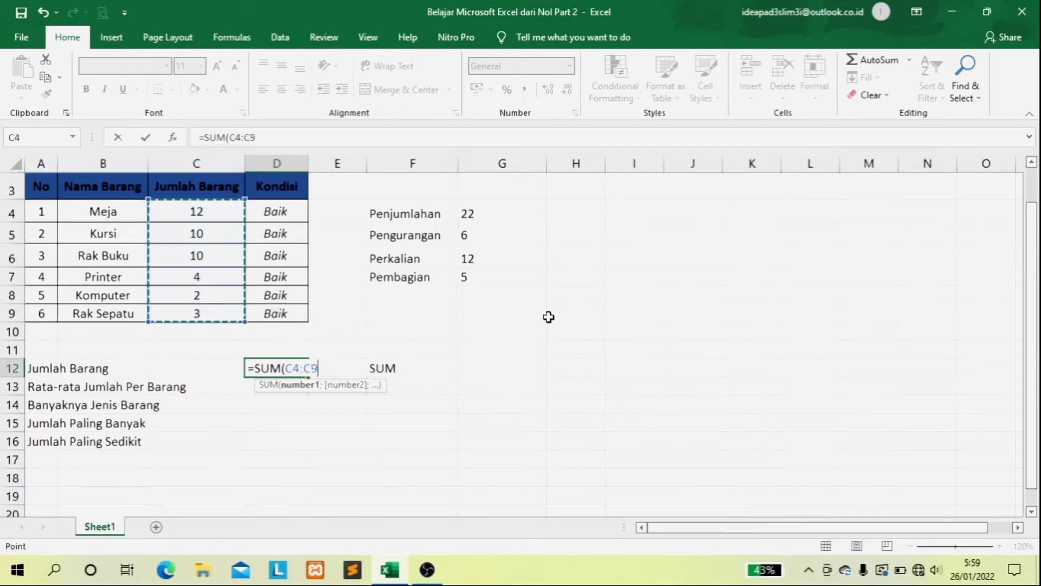
type(")")
key("Return")
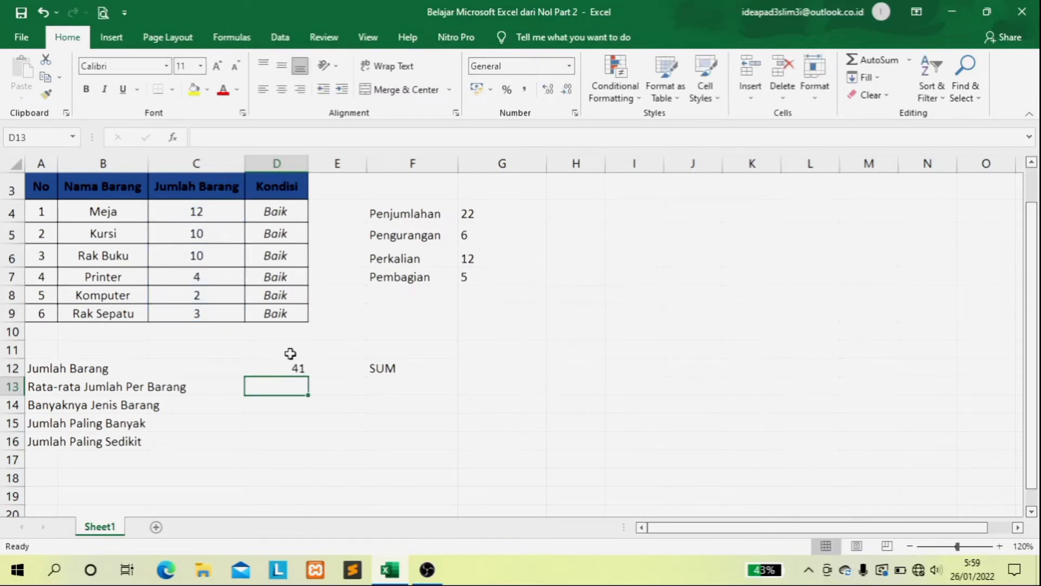
left_click(297, 372)
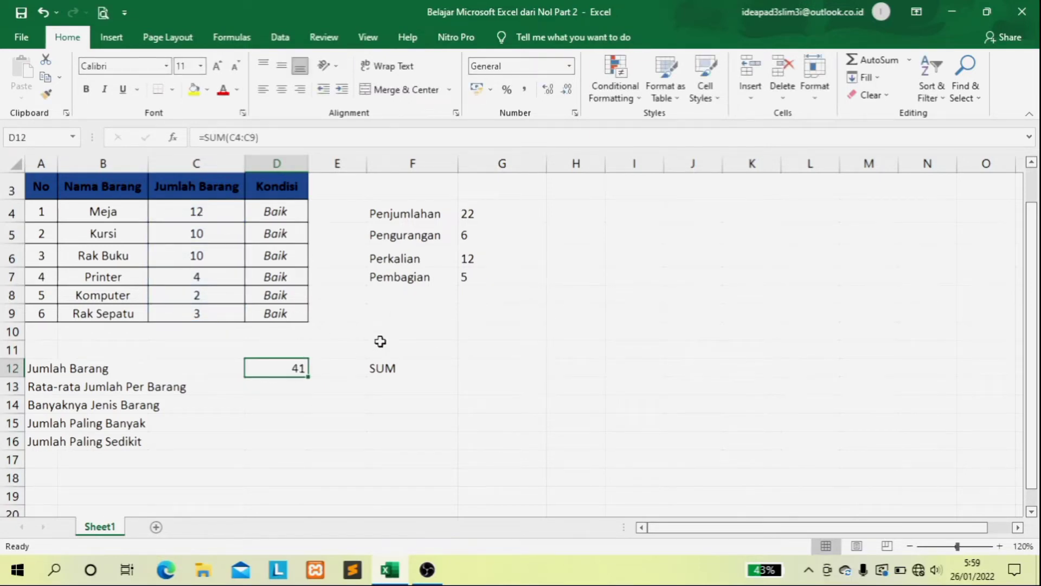
left_click(212, 208)
left_click(217, 232)
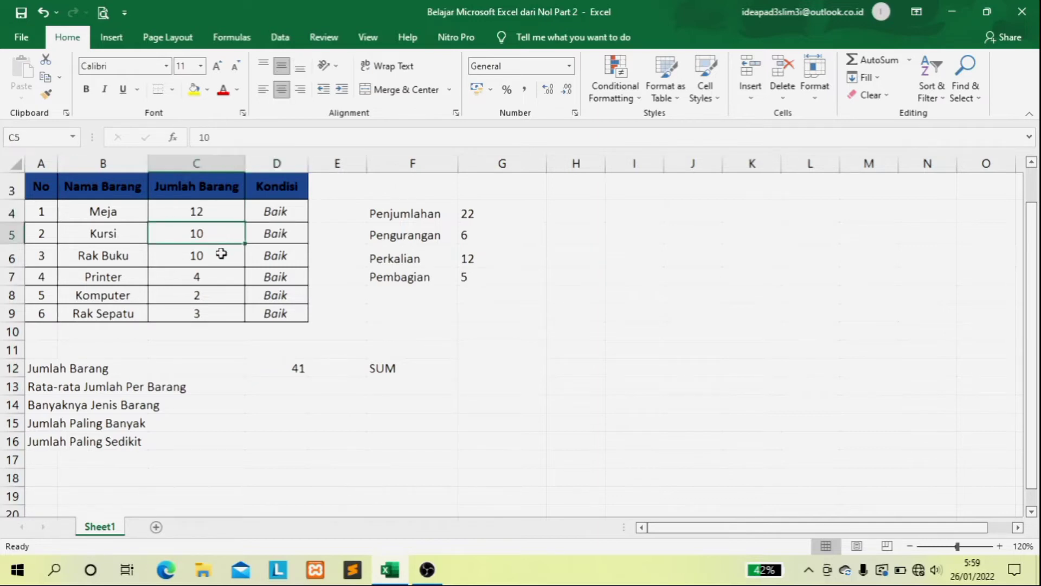
Step: Review the remaining item quantities, then set the Jumlah Barang of Meja in C4 to 10 and check the SUM formula in D12
left_click(220, 254)
left_click(217, 276)
left_click(217, 293)
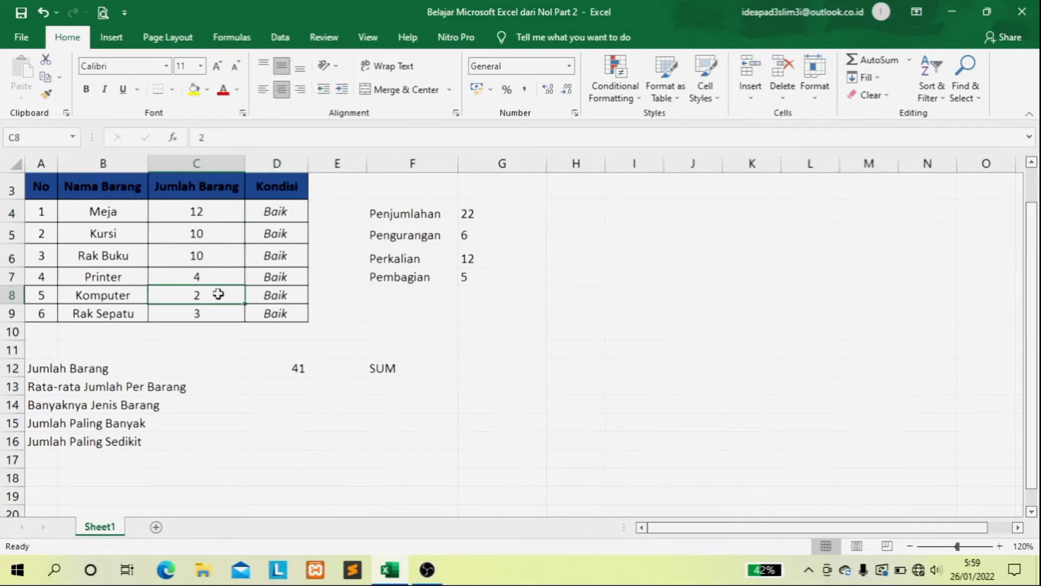
left_click(225, 315)
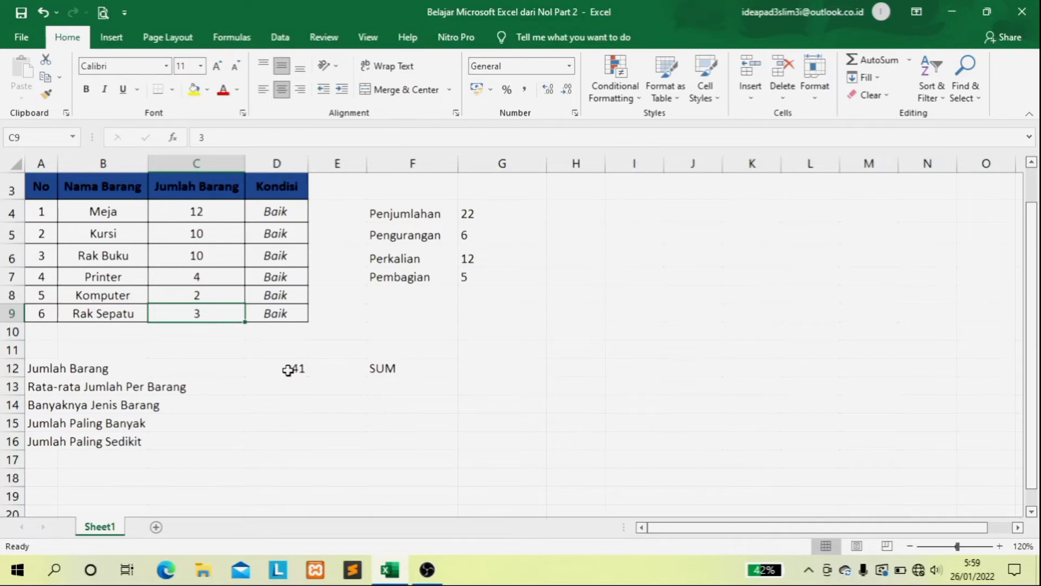
left_click(205, 213)
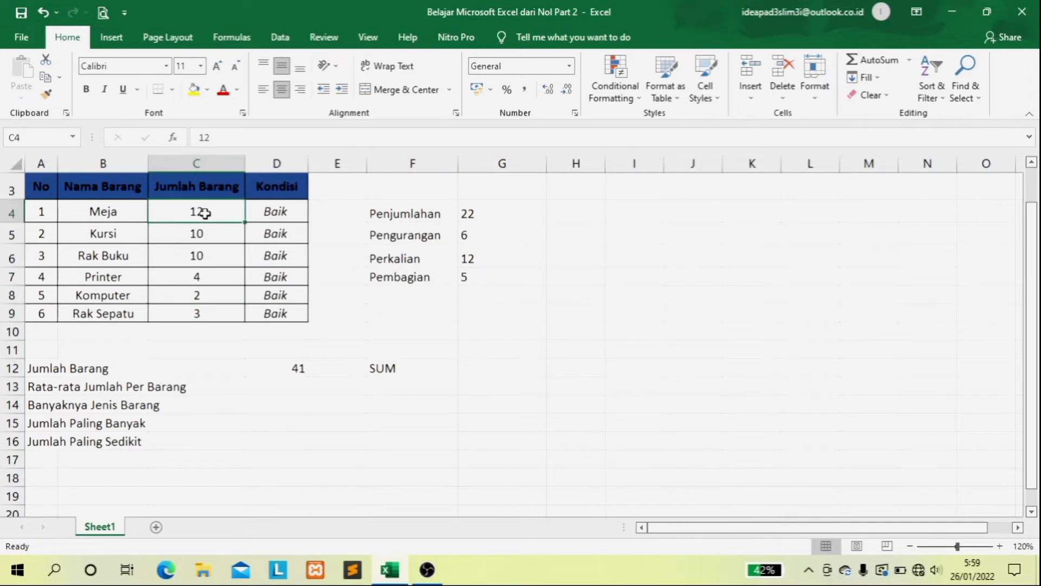
type("10")
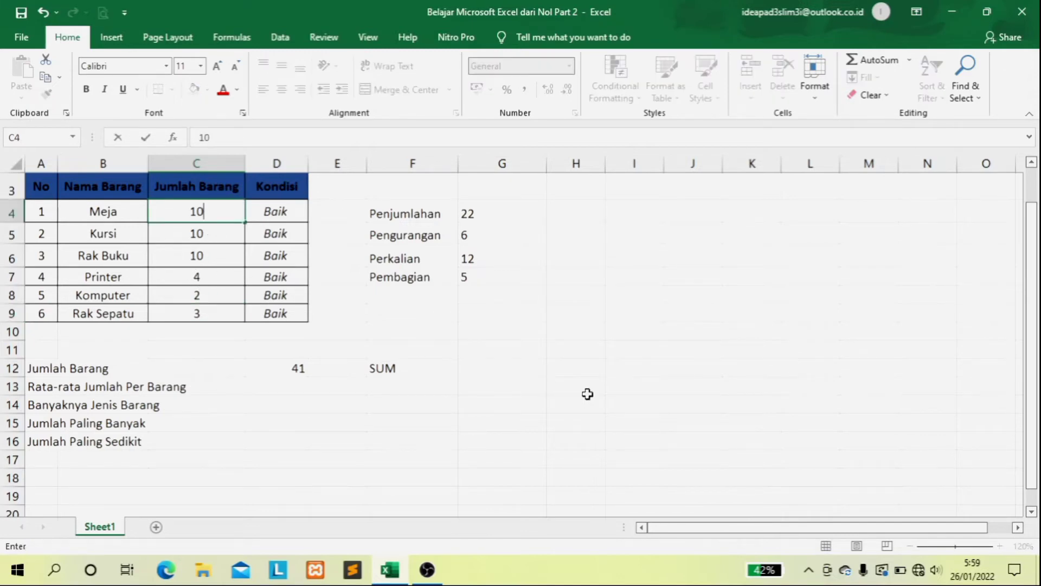
key("Return")
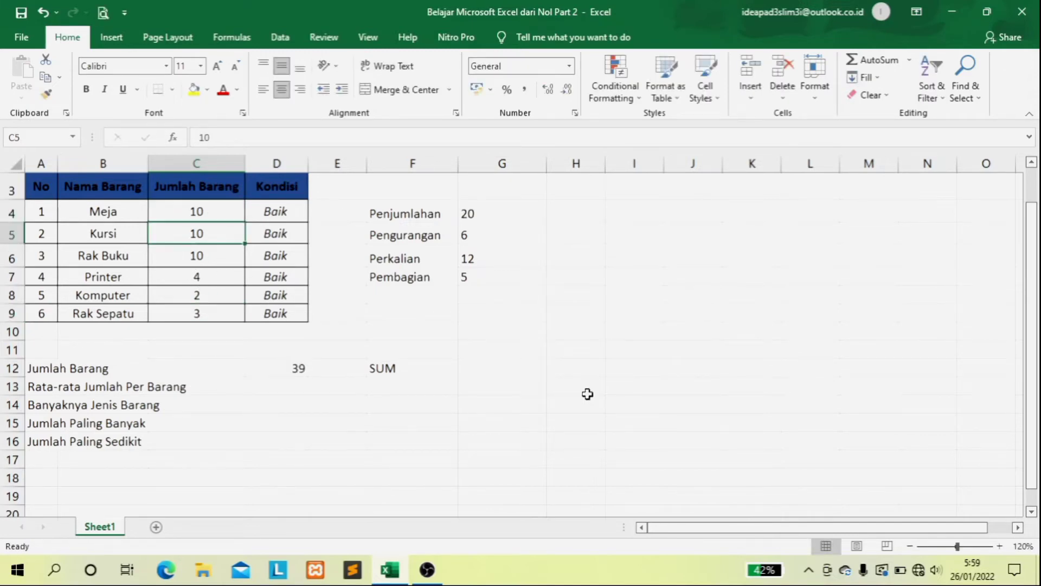
left_click(298, 368)
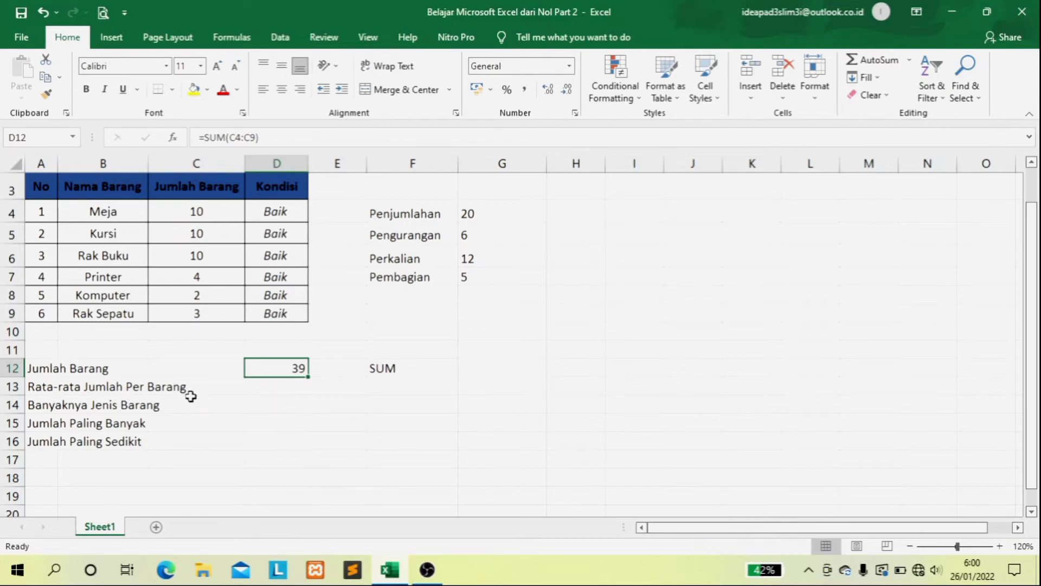
Step: Enter the function name AVERAGE in F13 as a note for the Rata-rata Jumlah Per Barang row
left_click(400, 390)
key("Caps_Lock")
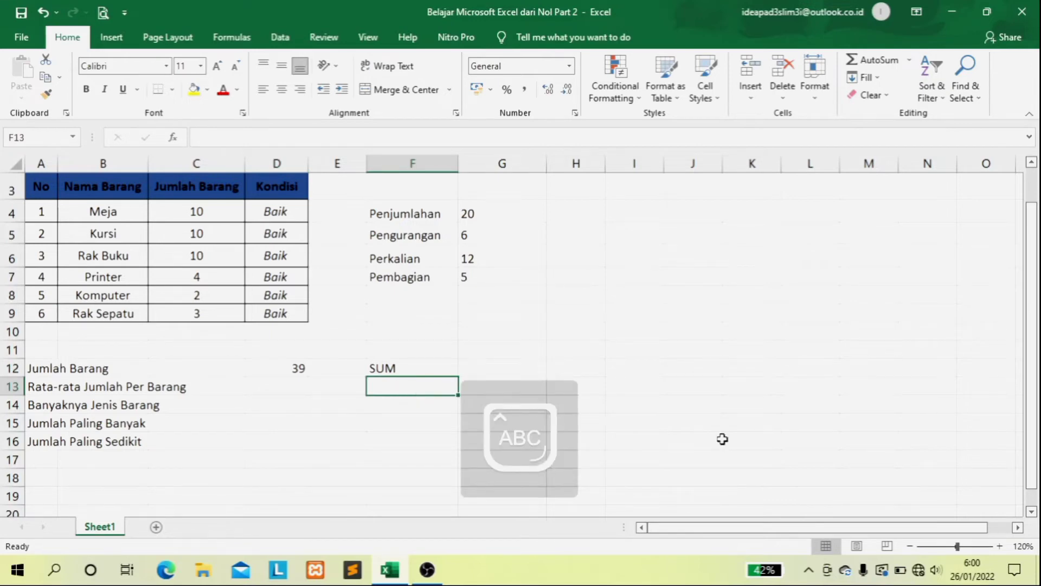
type("AV")
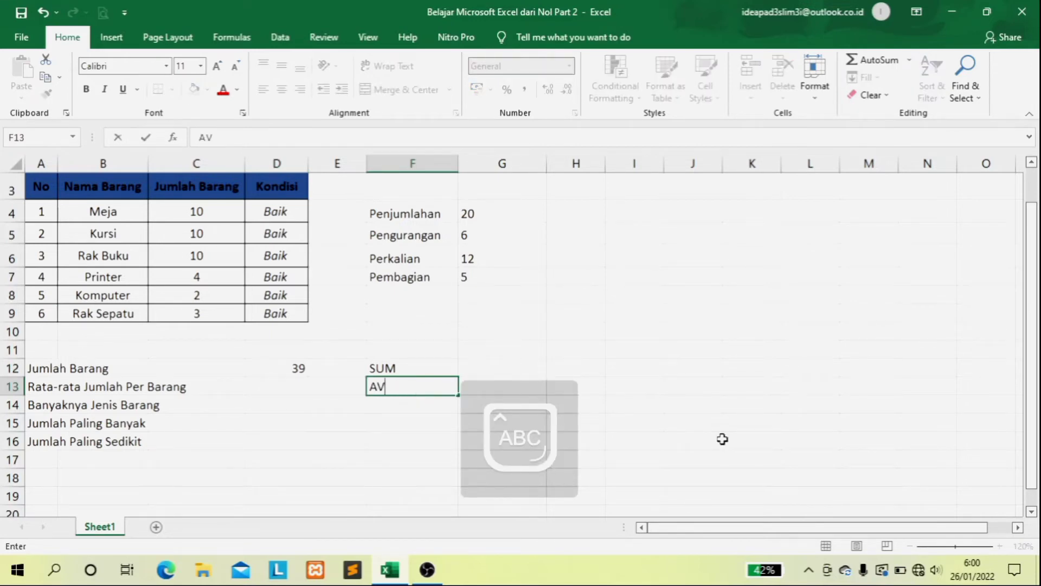
type("ERAGE")
key("Return")
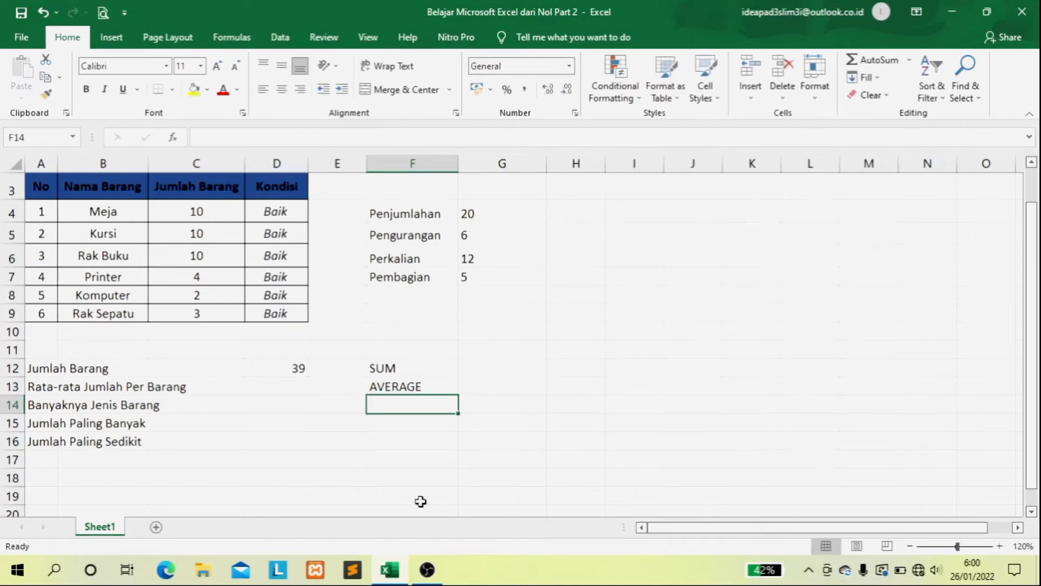
Step: Enter =AVERAGE(C4:C9) in D13 to average the item quantities for Rata-rata Jumlah Per Barang
left_click(293, 386)
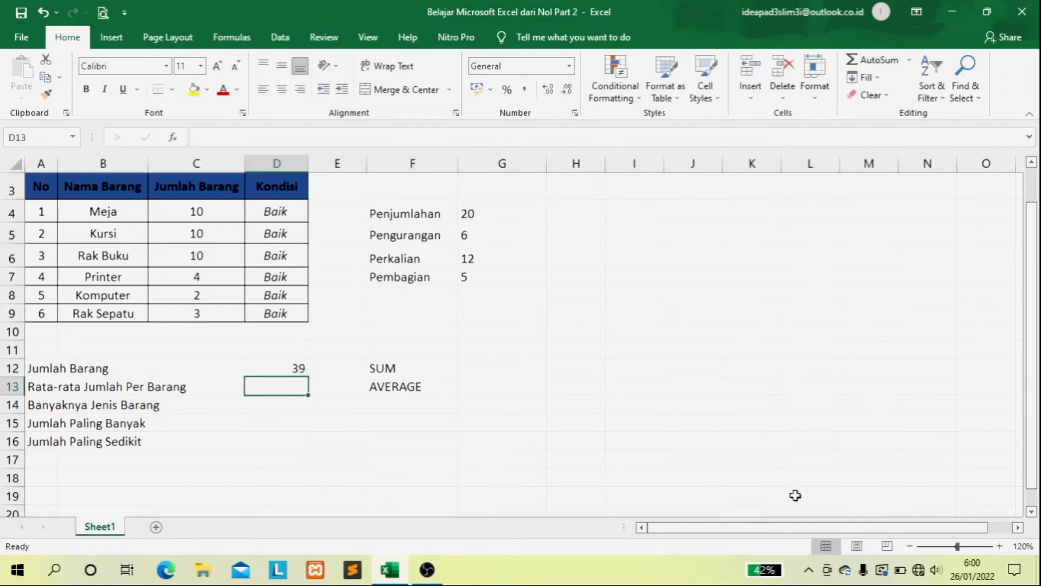
type("=")
key("Caps_Lock")
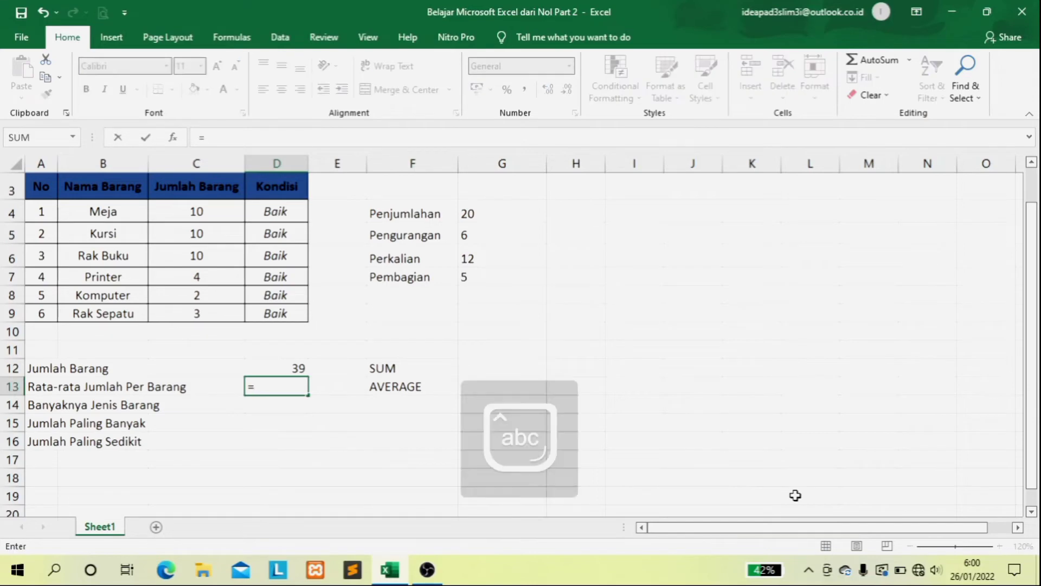
type("avera")
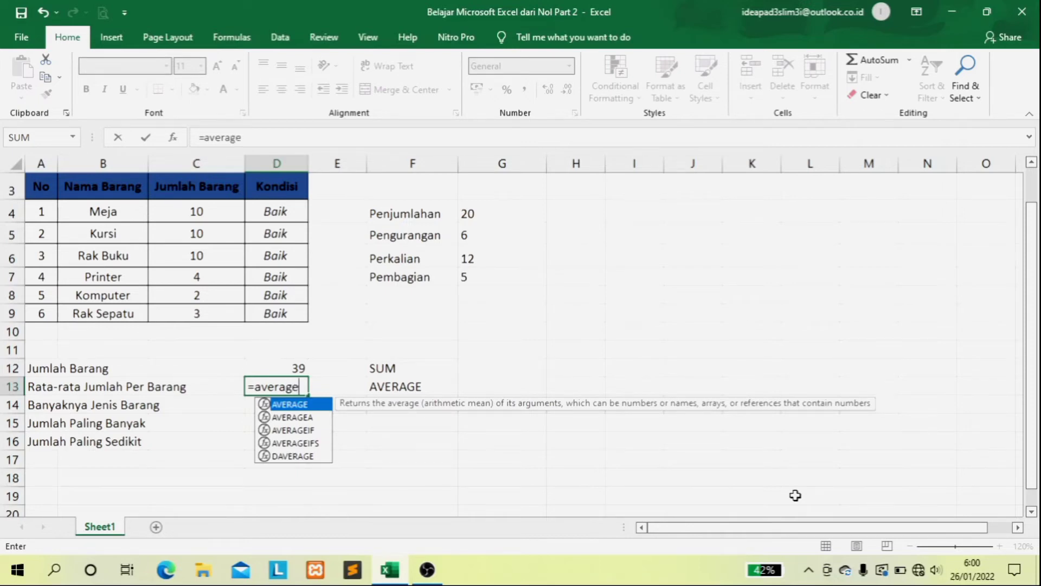
type("ge(")
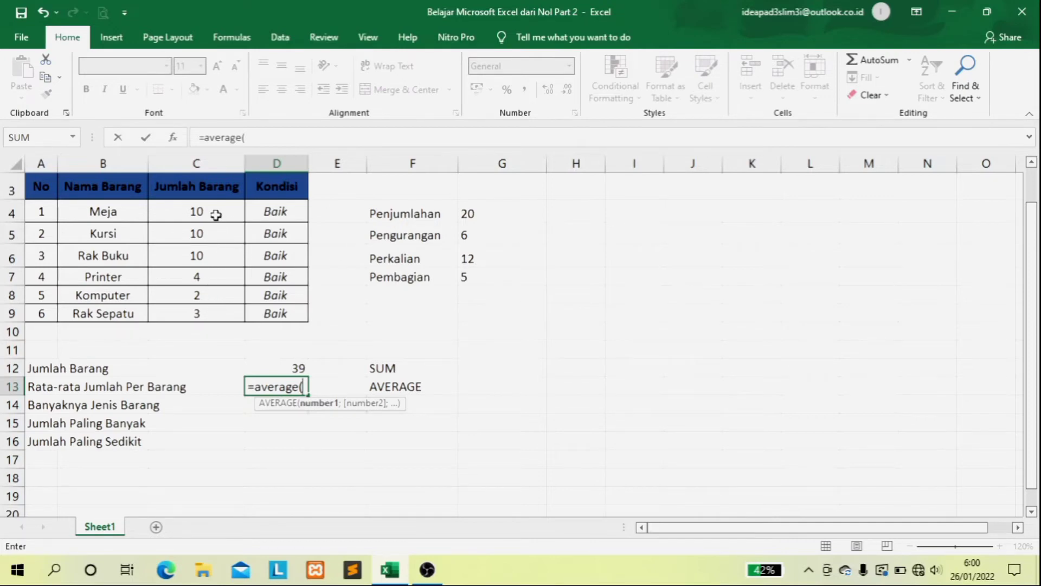
left_click_drag(215, 212, 206, 312)
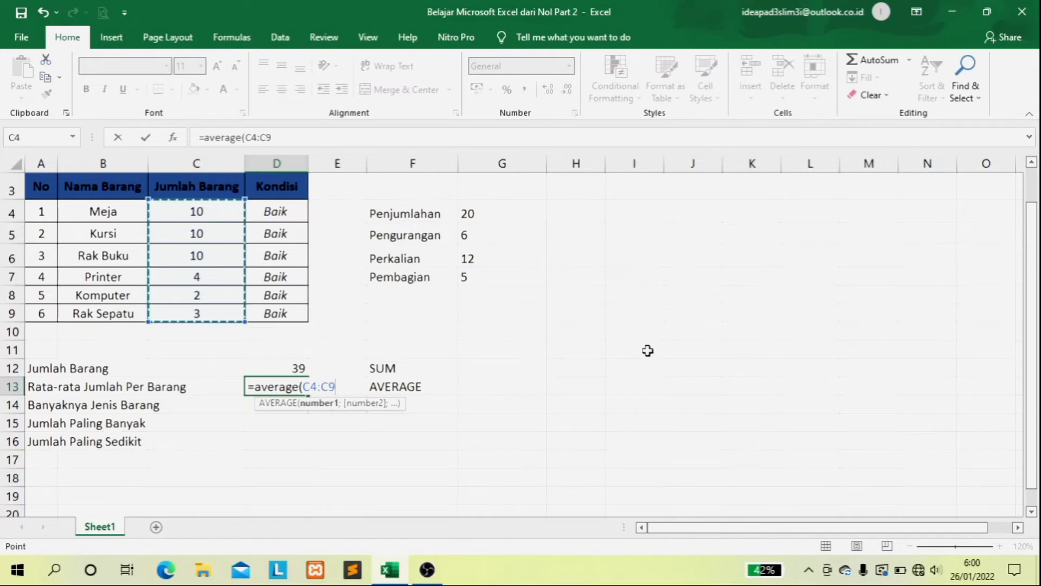
type(")")
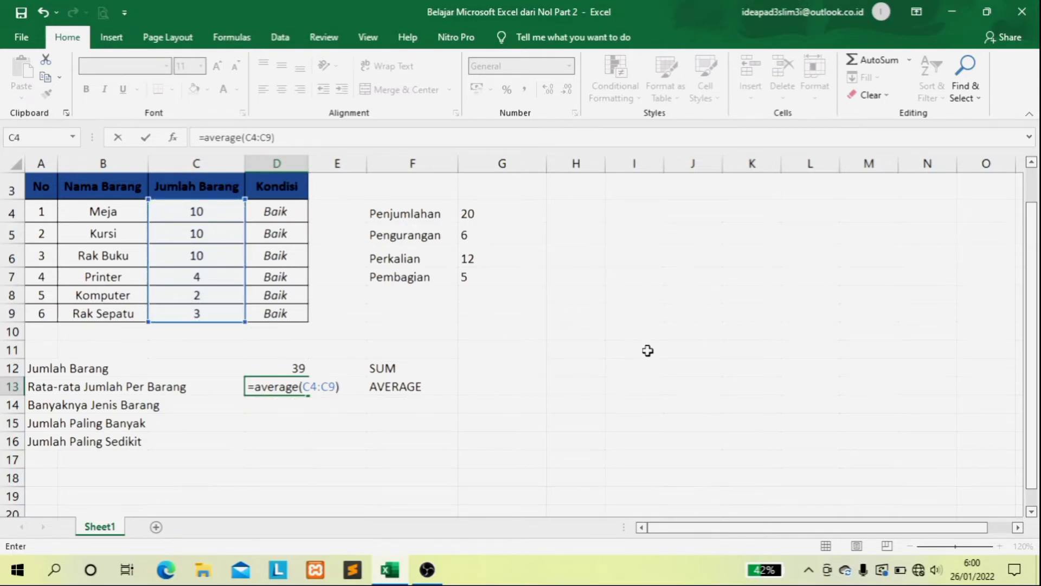
key("Return")
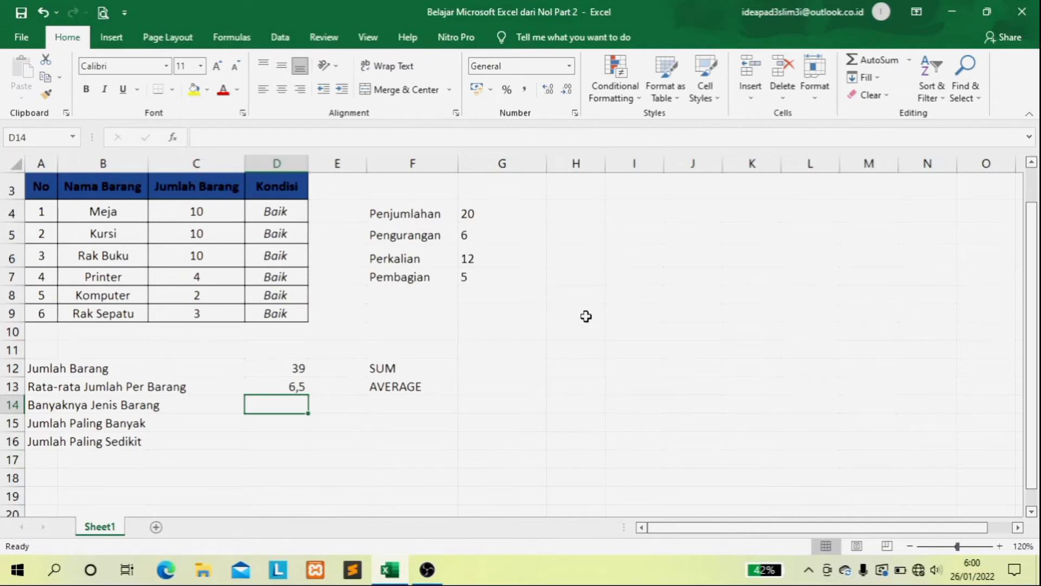
Step: Enter the function name COUNT in F14 as a note for the Banyaknya Jenis Barang row
left_click(410, 406)
key("Caps_Lock")
type("COUNT")
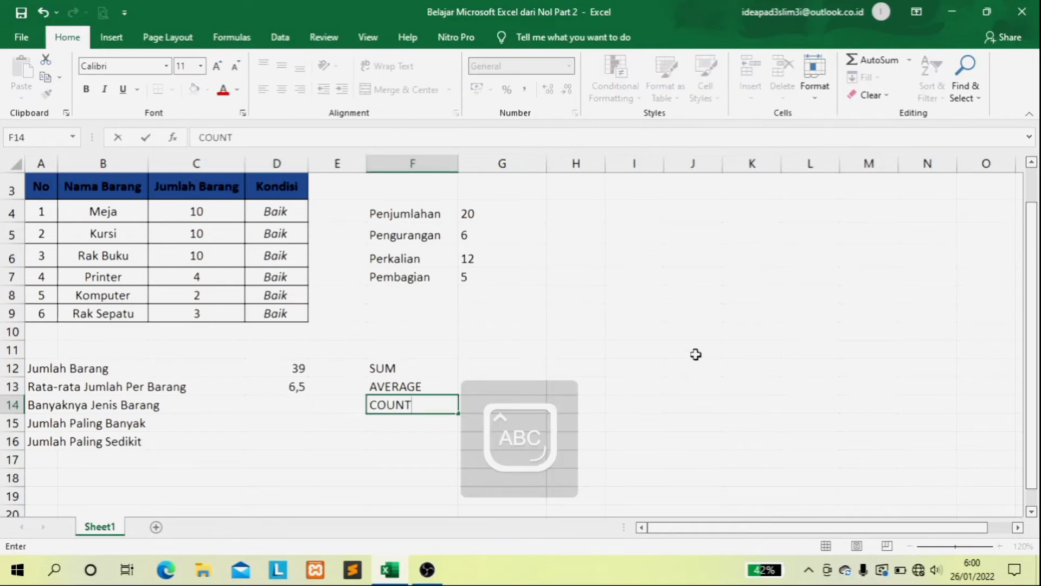
key("Return")
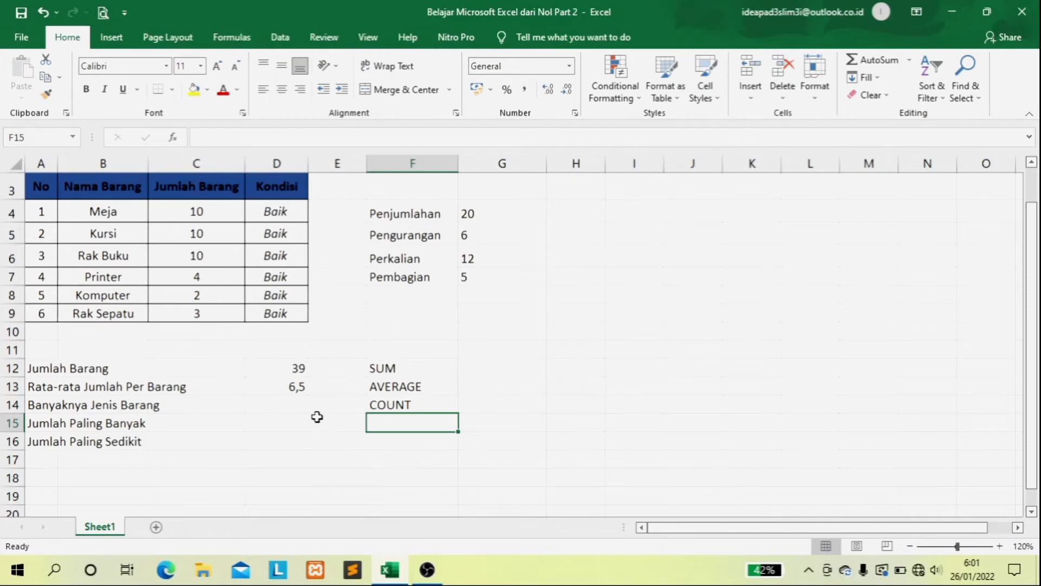
Step: Enter =COUNT(C4:C9) in D14 to count the item types for Banyaknya Jenis Barang and check the resulting formula
left_click(271, 405)
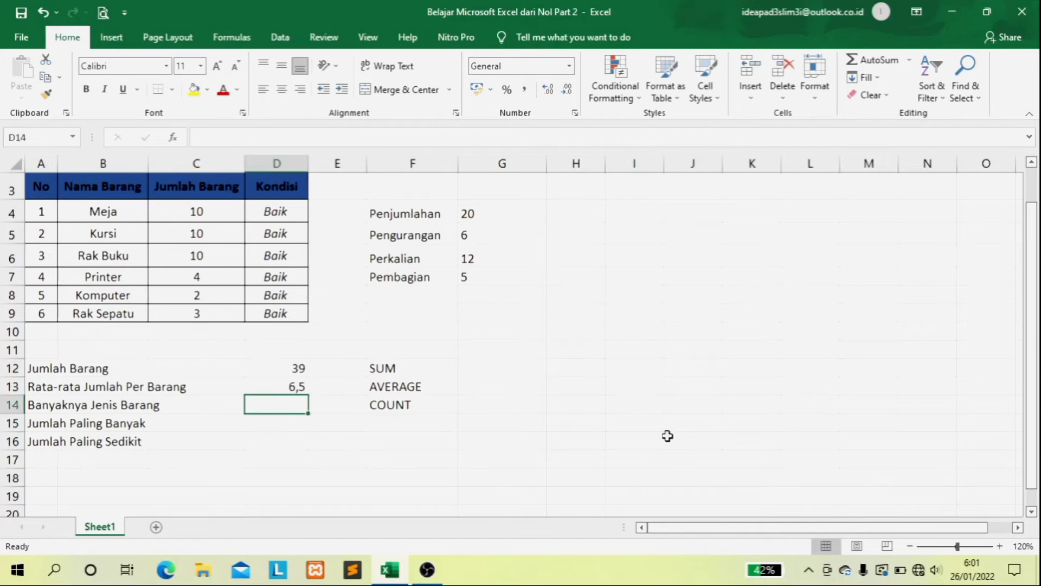
type("=")
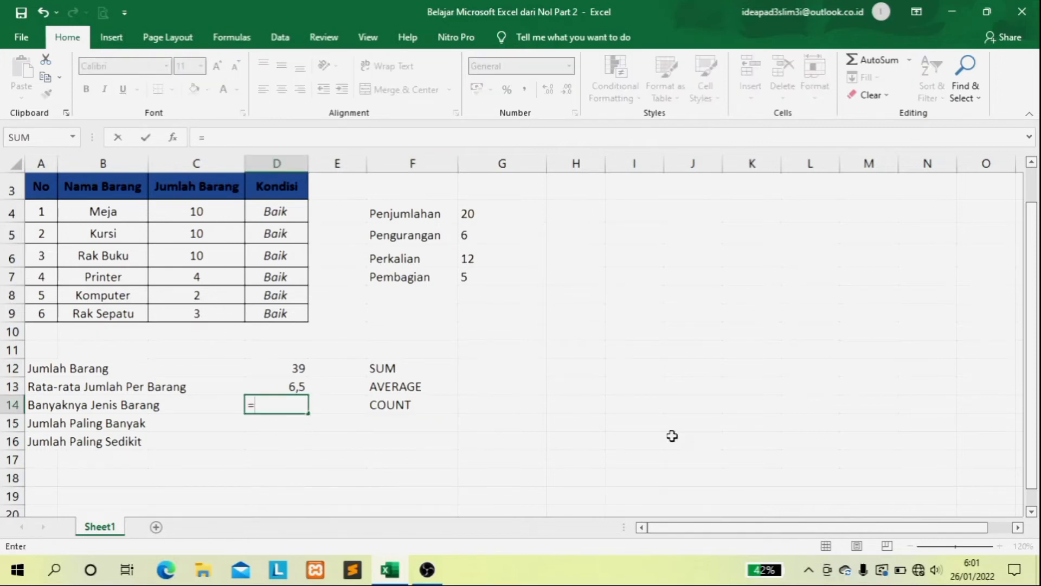
key("Caps_Lock")
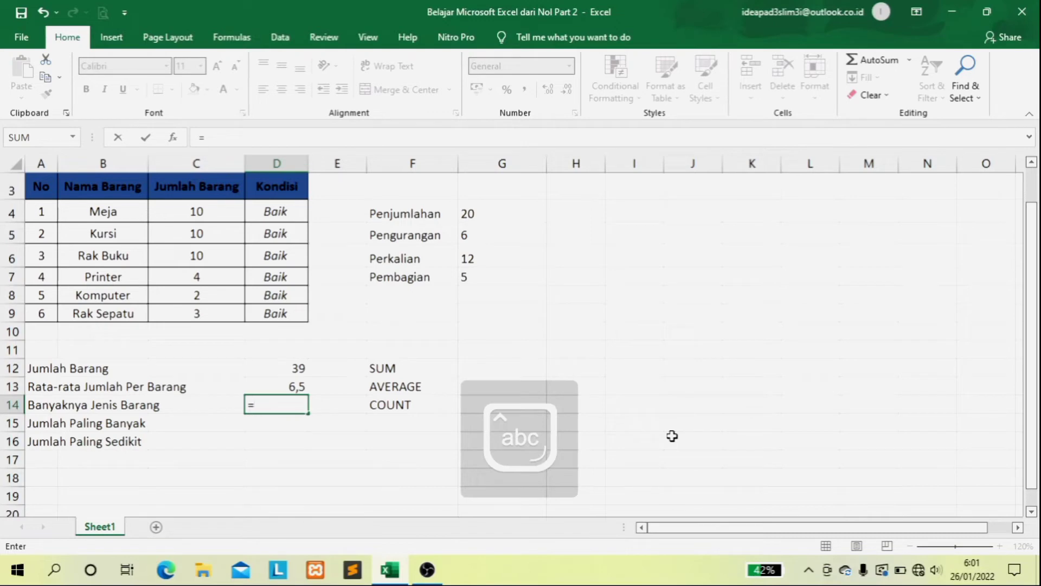
type("cou")
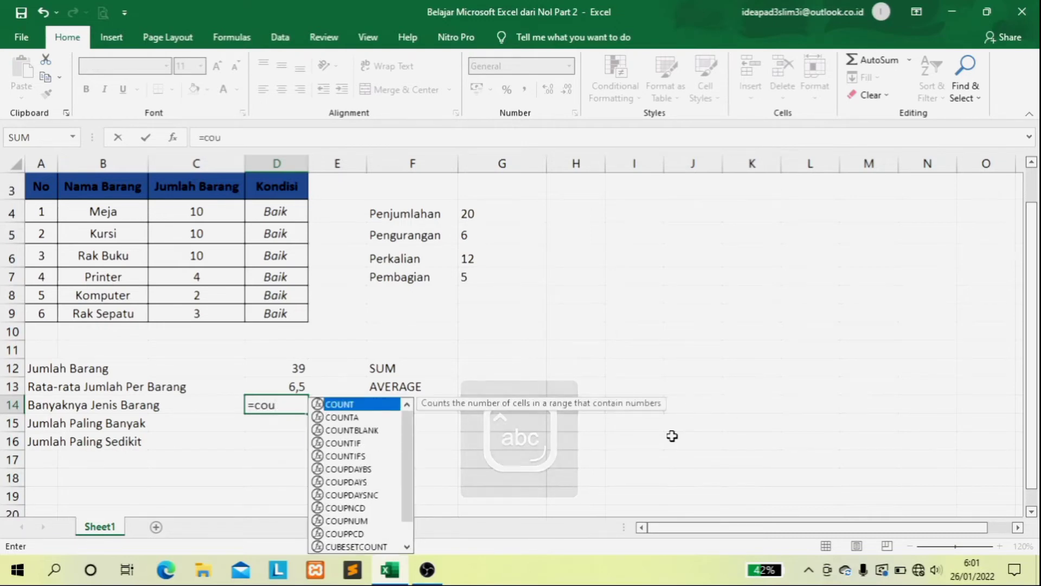
type("nt")
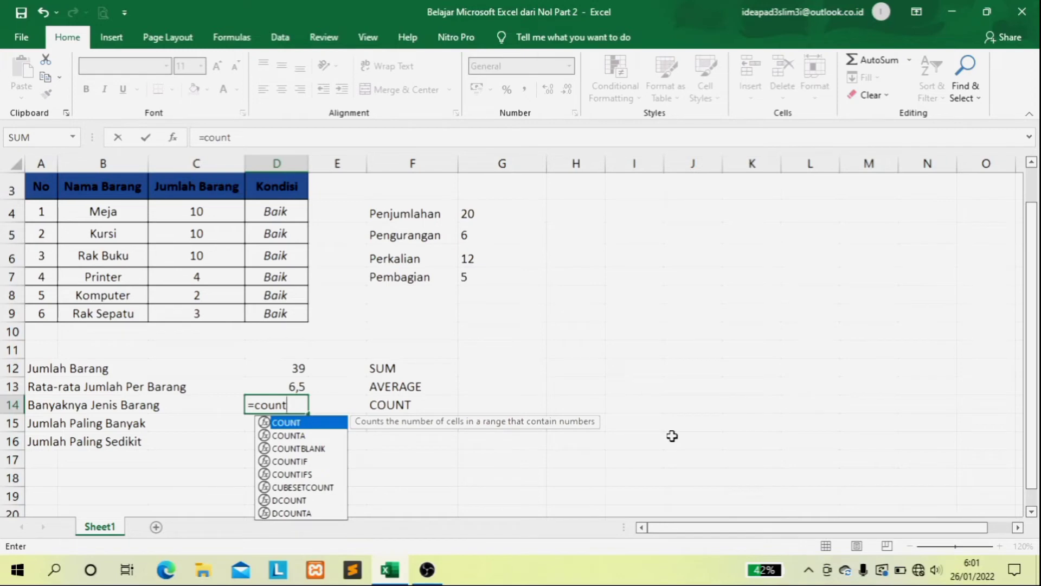
type("(")
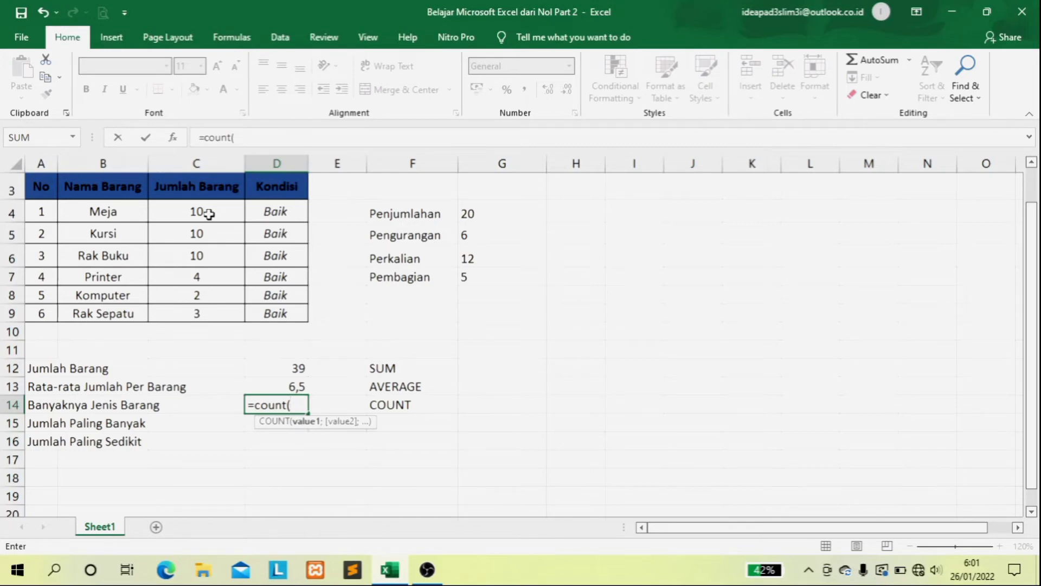
left_click_drag(208, 214, 209, 316)
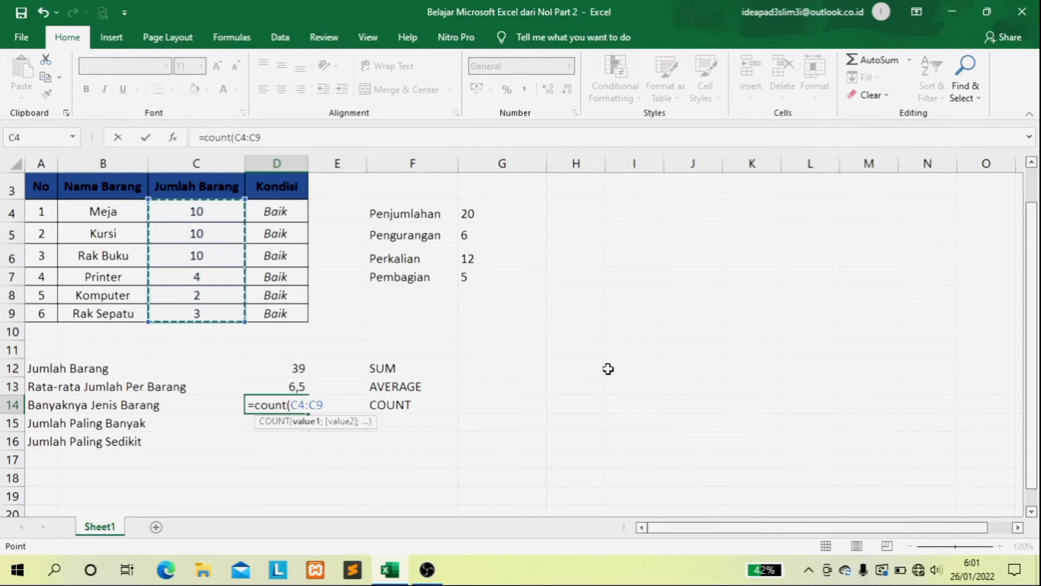
type(")")
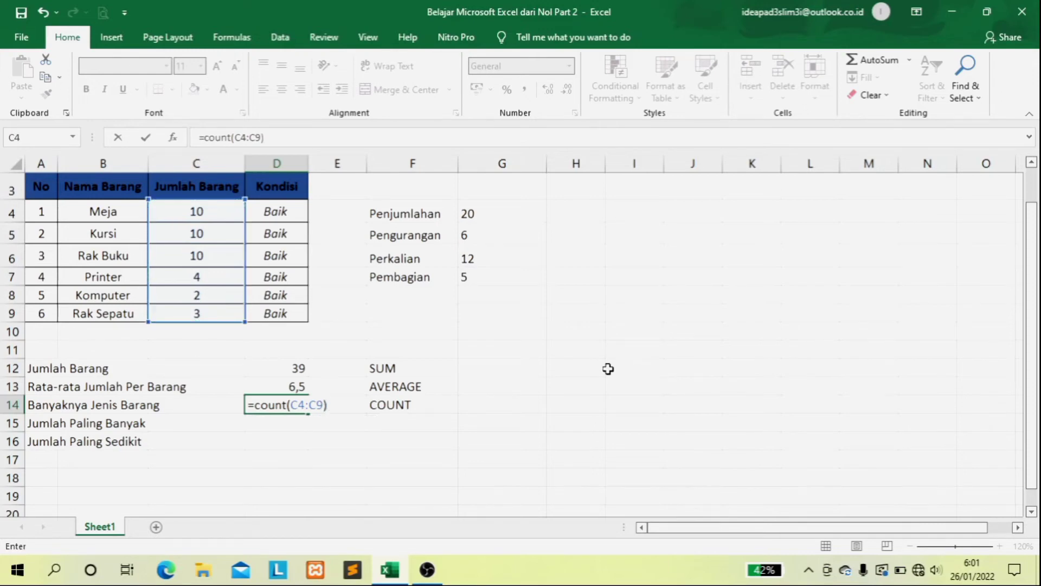
key("Return")
left_click(271, 408)
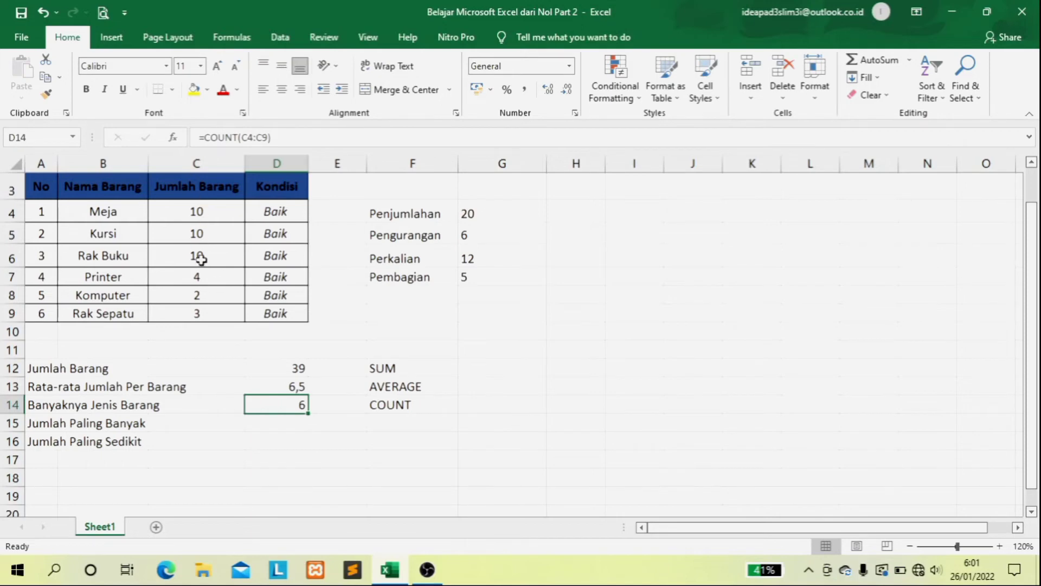
Step: Check the COUNT result against each quantity in C4:C9 and each row number in A4:A9
left_click(215, 216)
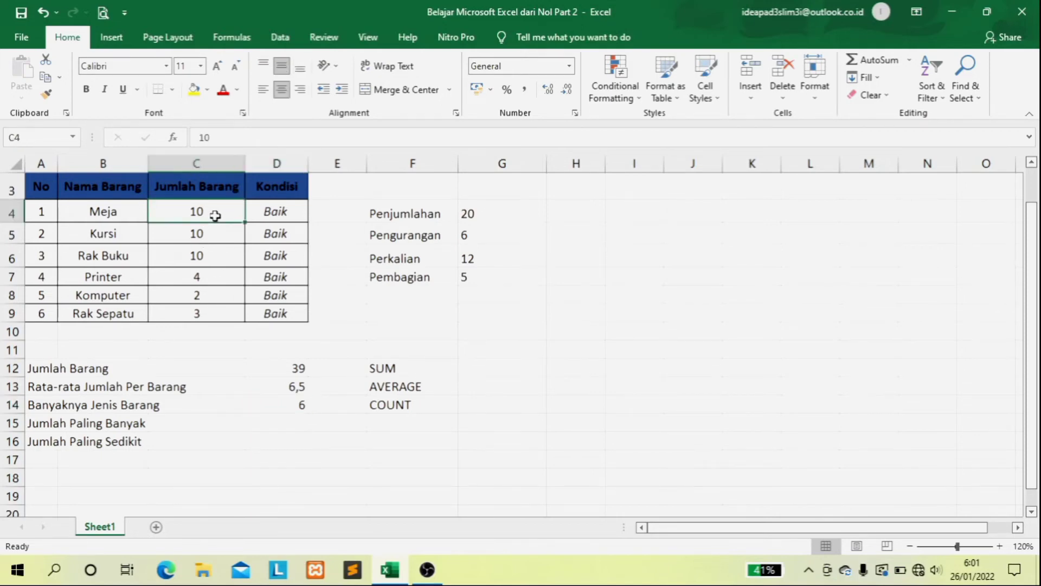
left_click(213, 232)
left_click(214, 254)
left_click(215, 277)
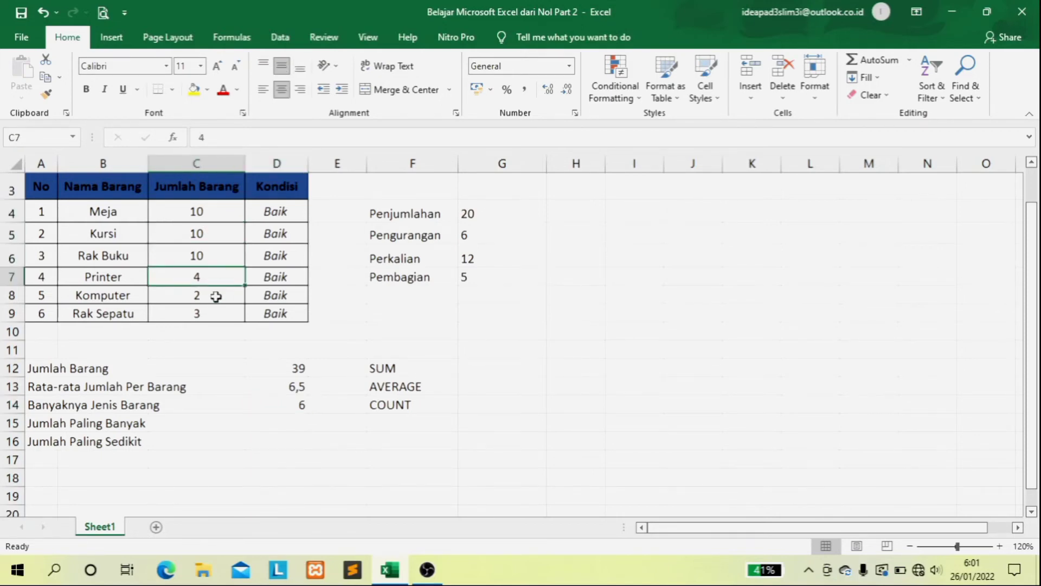
left_click(215, 296)
left_click(217, 313)
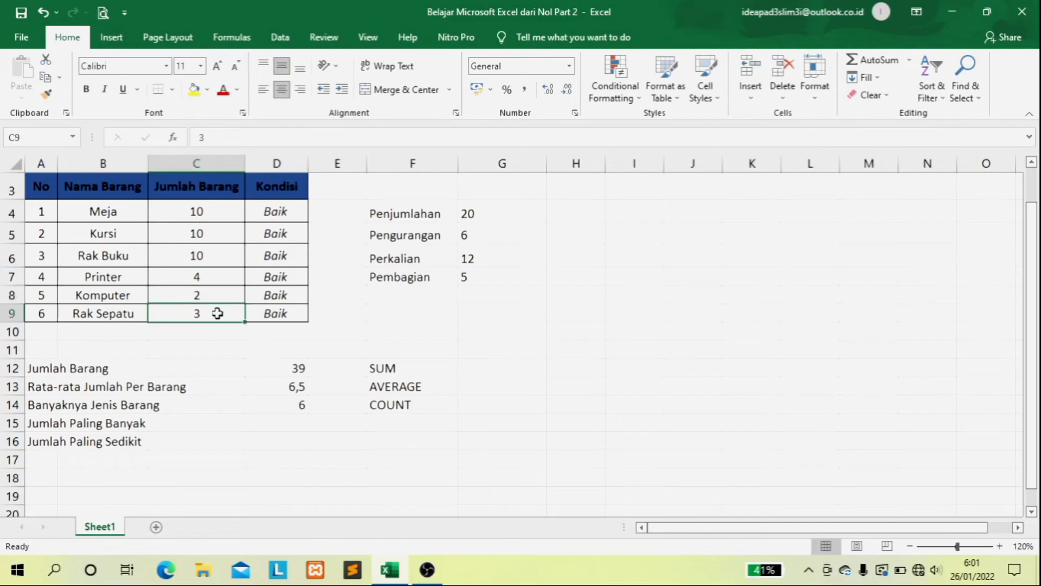
left_click(42, 214)
left_click(37, 233)
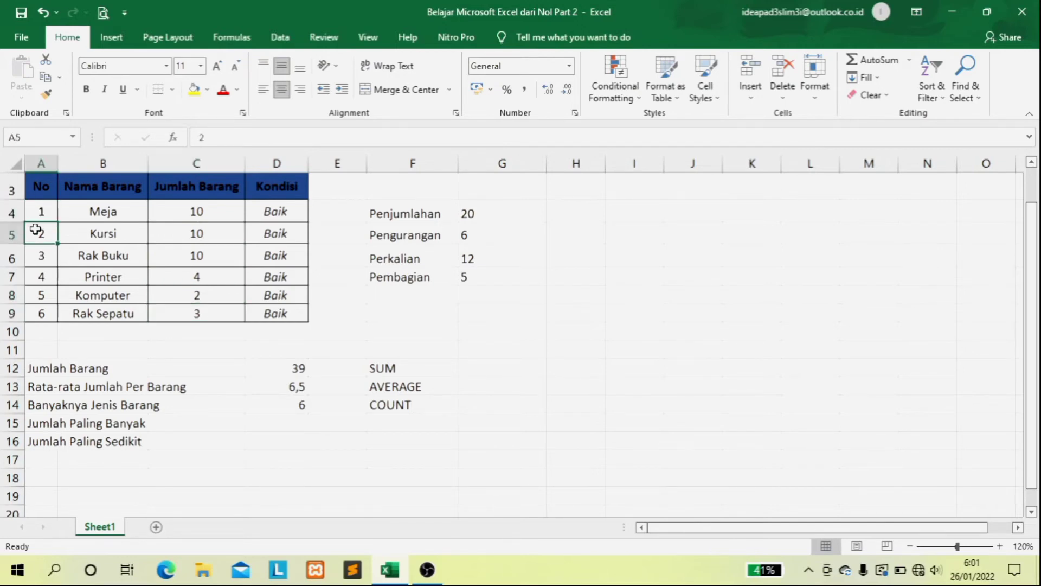
left_click(44, 260)
left_click(46, 280)
left_click(41, 296)
left_click(44, 313)
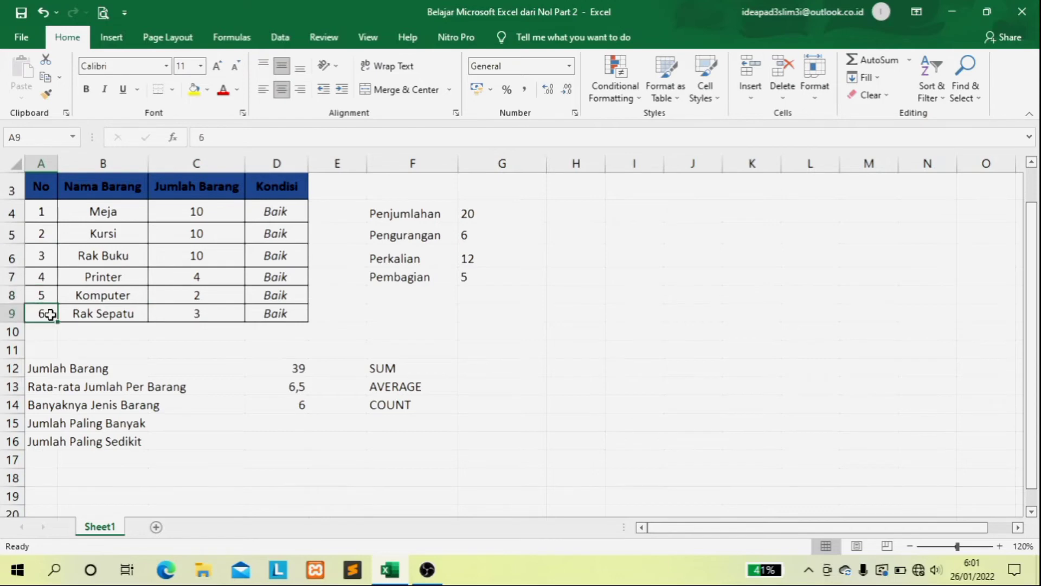
Step: Enter the function name COUNTA in G14 as a note beside COUNT for the Banyaknya Jenis Barang row
left_click(399, 404)
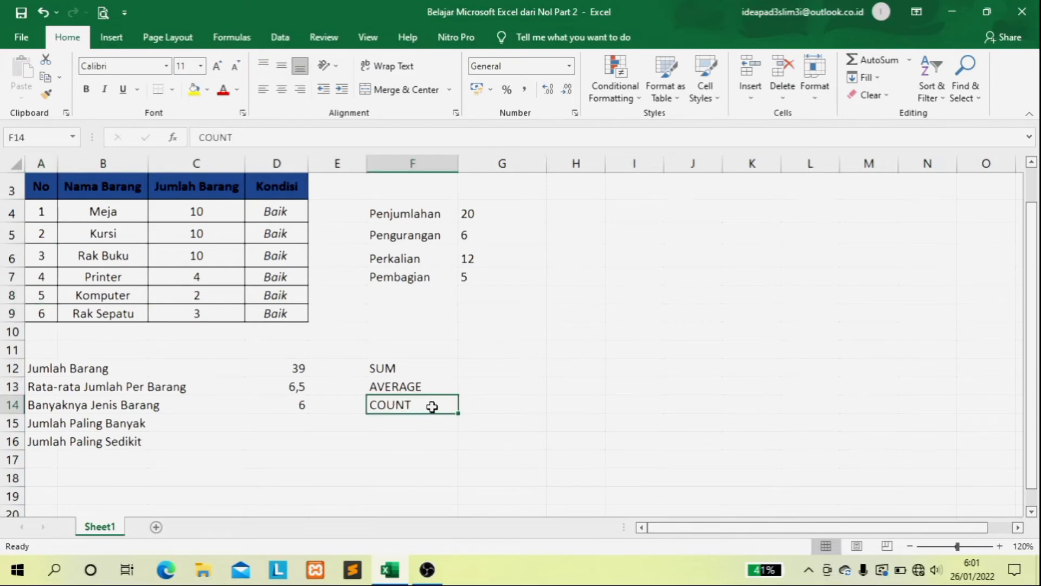
left_click(471, 406)
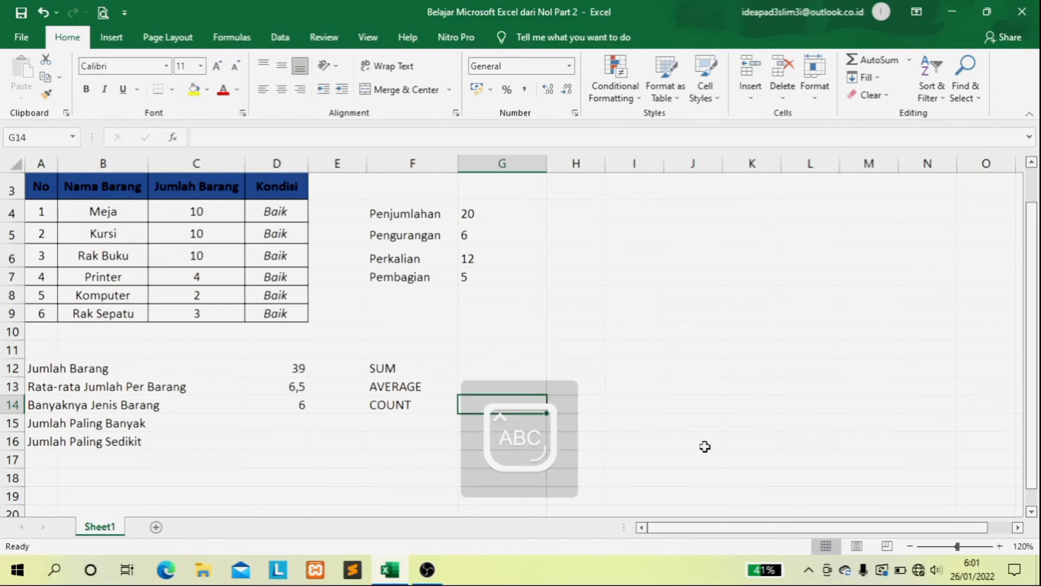
type("COUNTA")
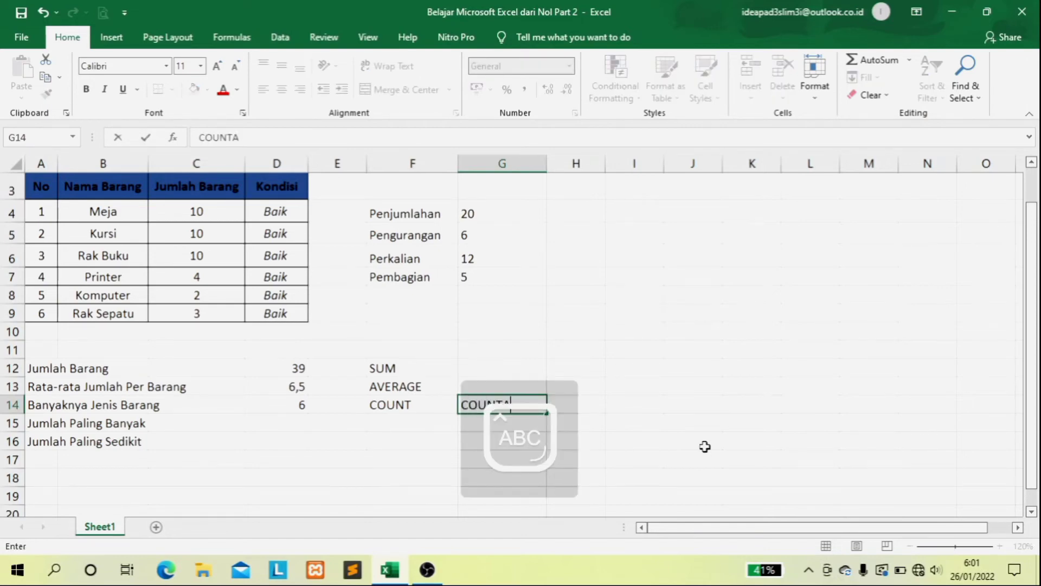
left_click(653, 418)
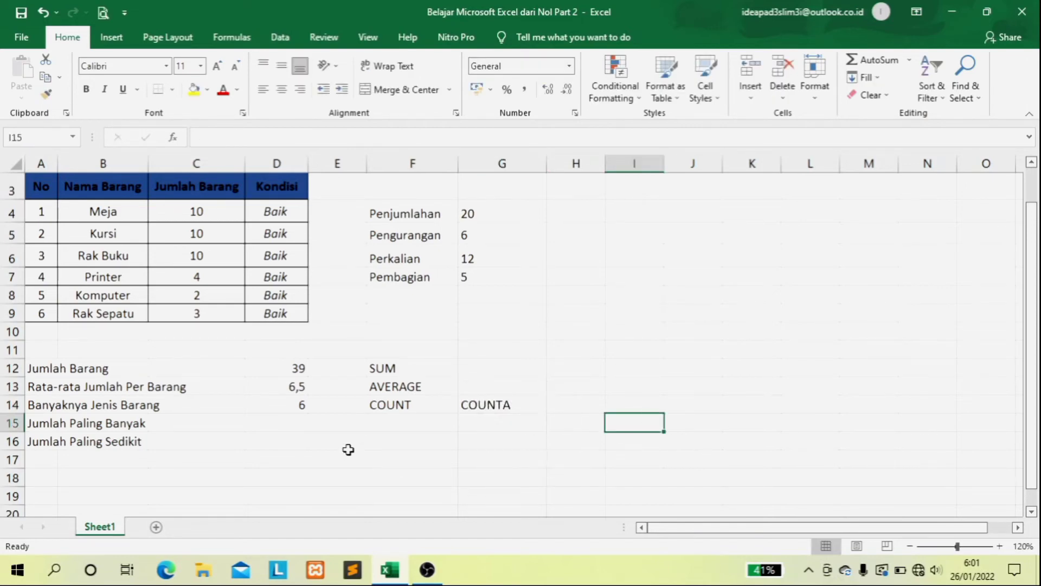
Step: Compare the numeric range C4:C9 with the text range B4:B9, and enter =COUNTA(B4:B9) in D14 to count the item names
left_click(394, 407)
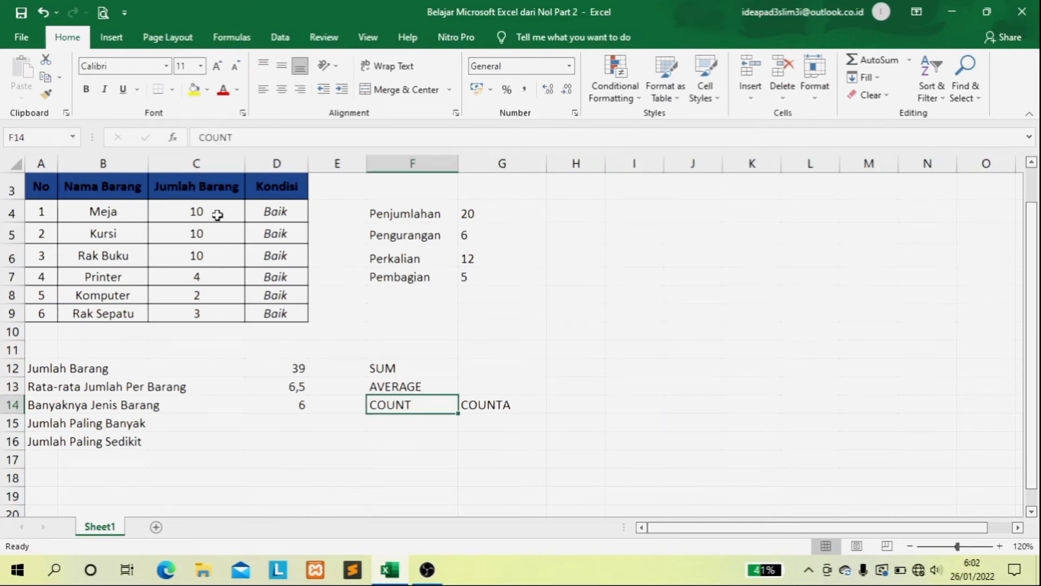
left_click_drag(217, 215, 212, 320)
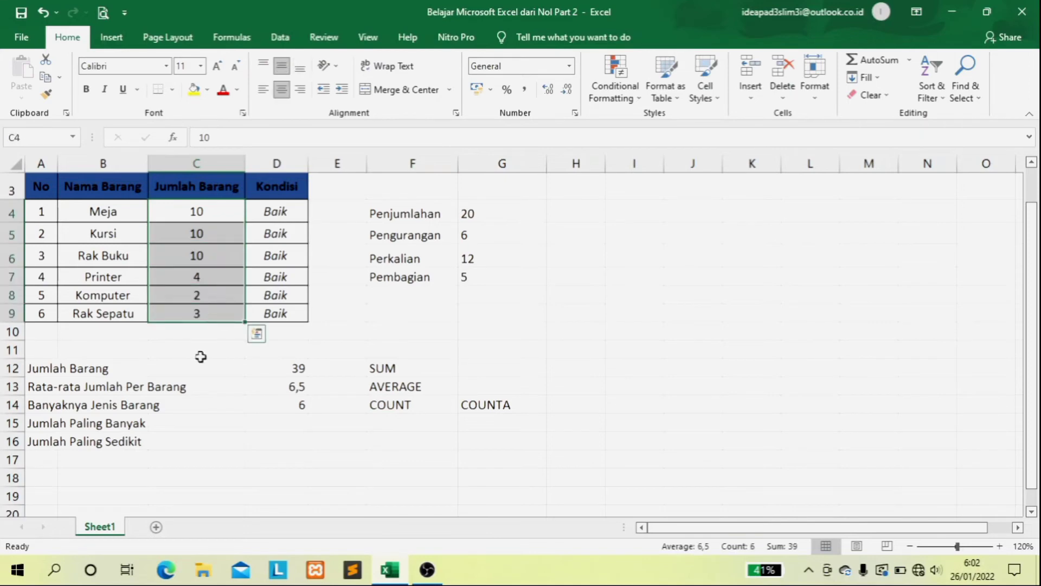
left_click(498, 404)
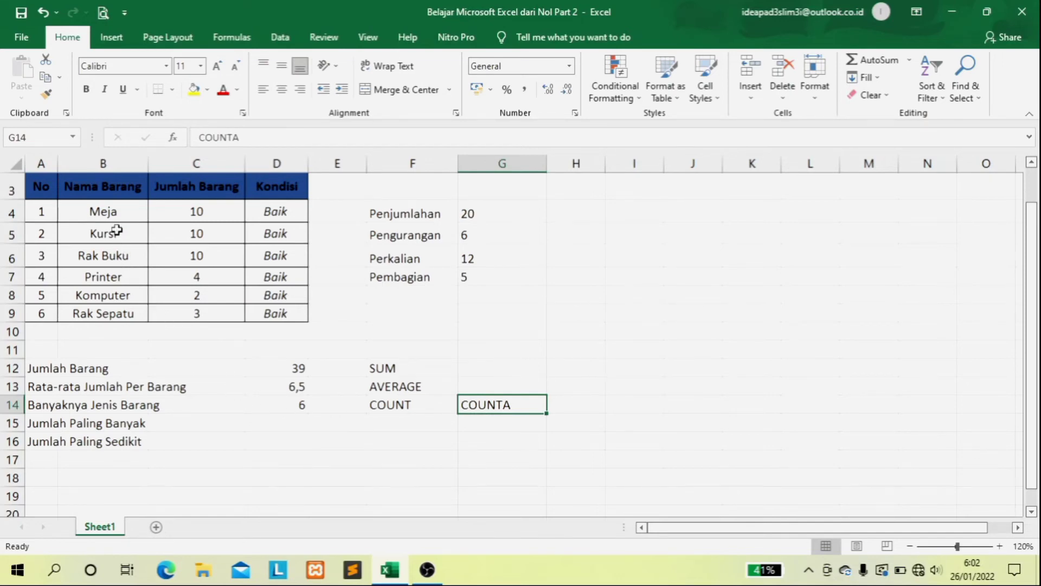
left_click_drag(113, 212, 116, 313)
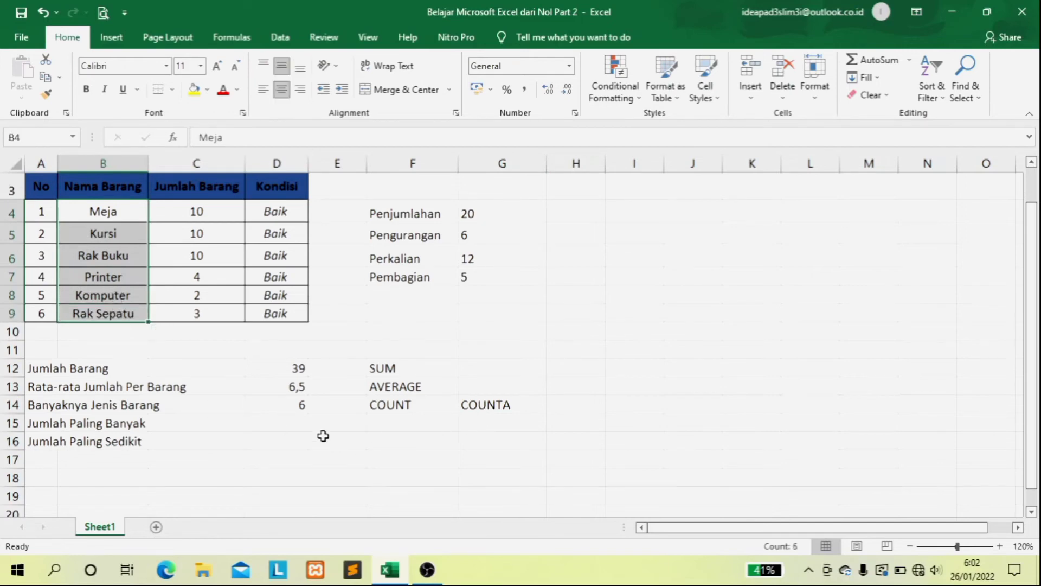
left_click(292, 405)
type("=")
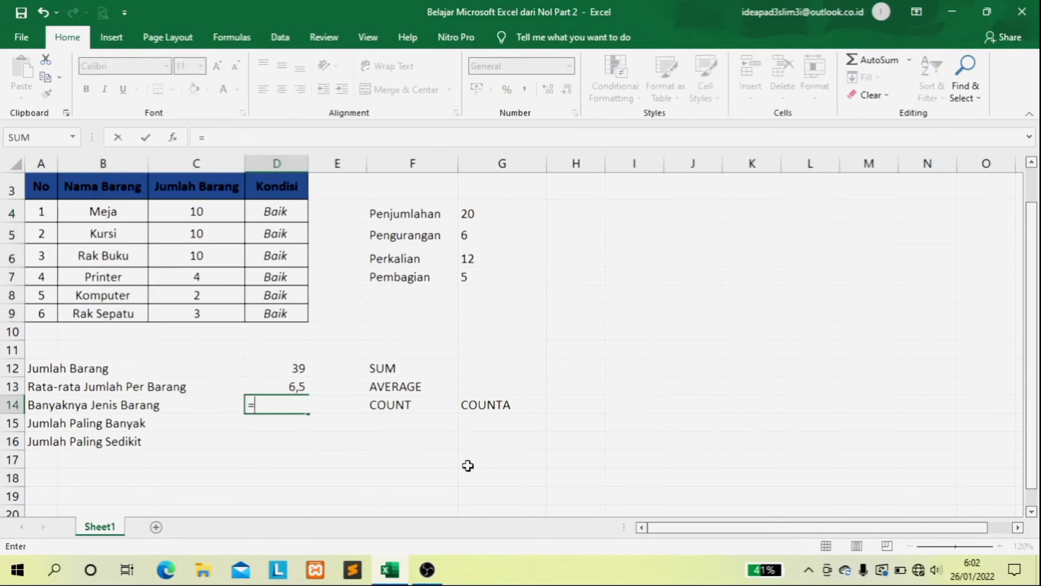
type("coun")
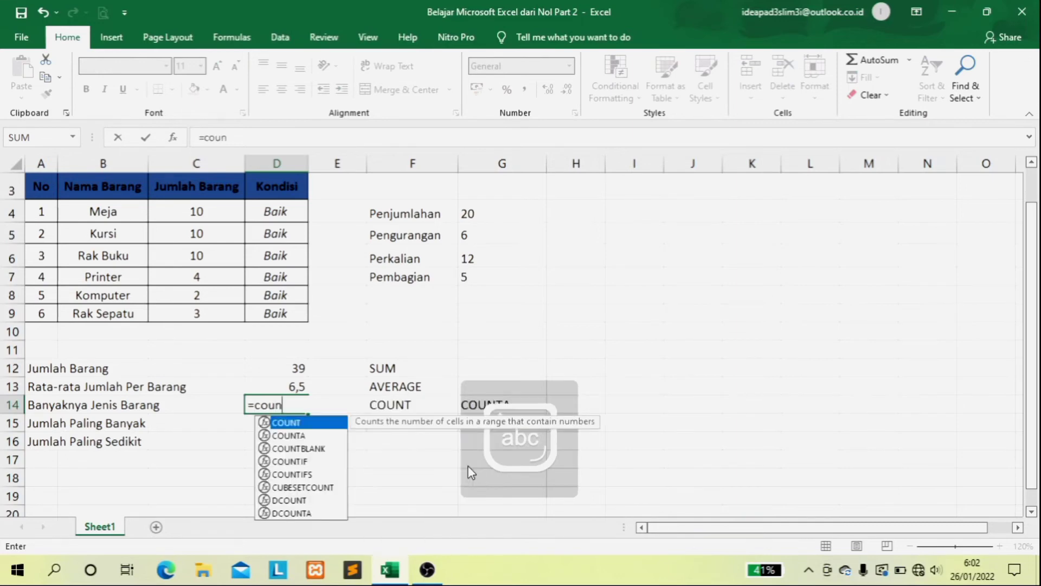
type("ta")
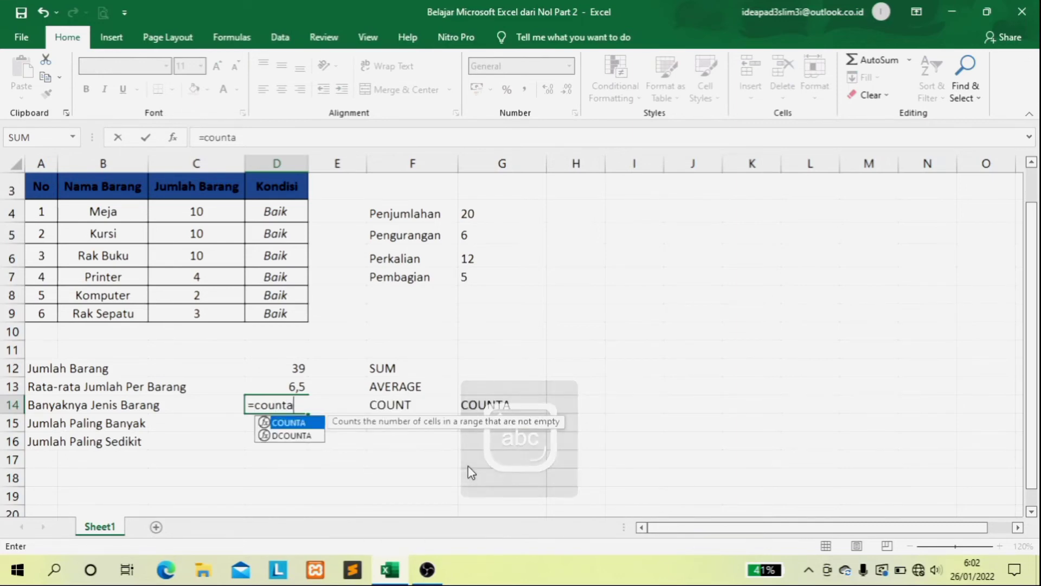
type("(")
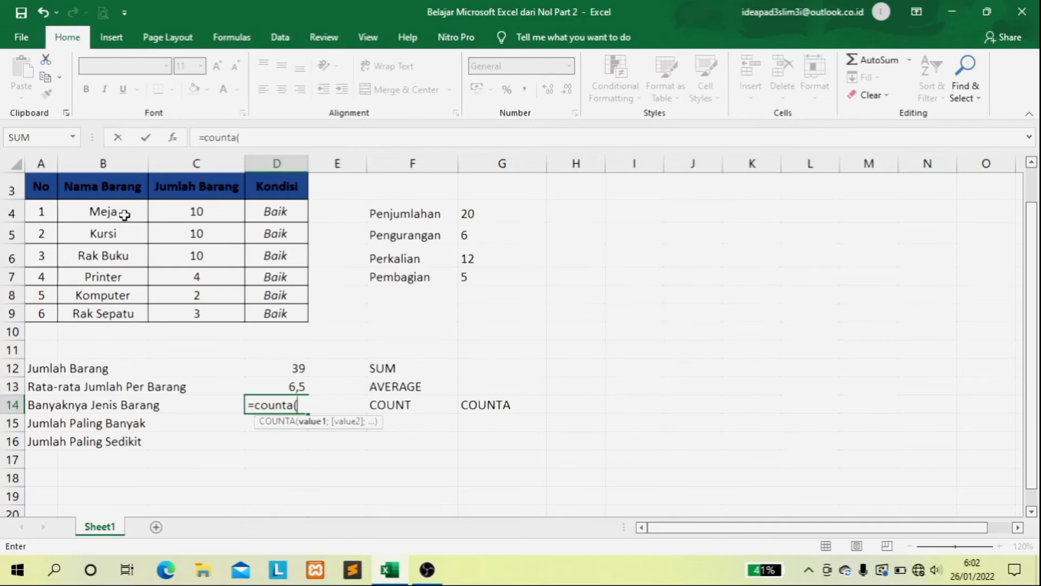
left_click_drag(119, 210, 121, 313)
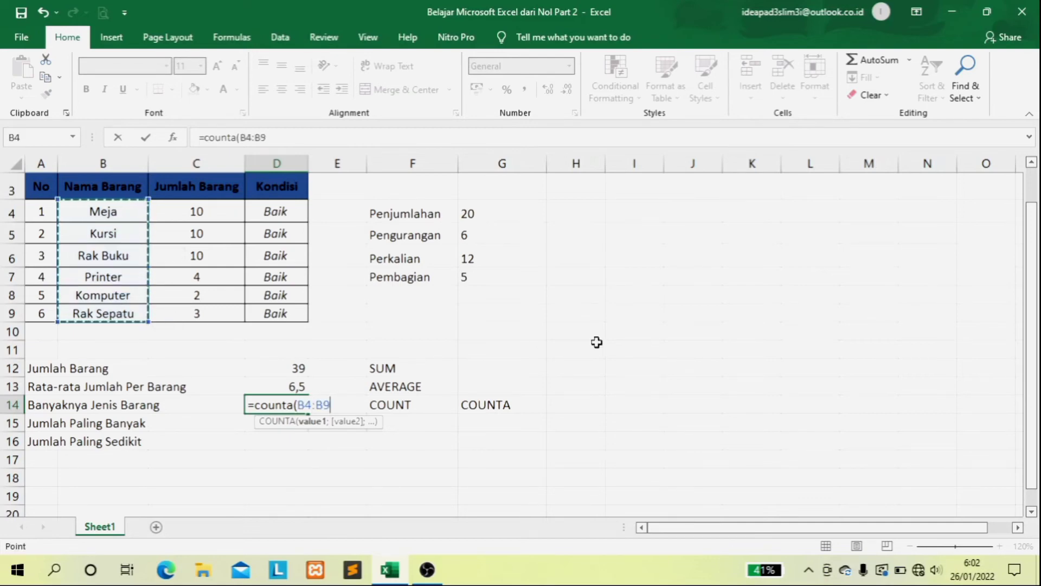
type(")")
key("Return")
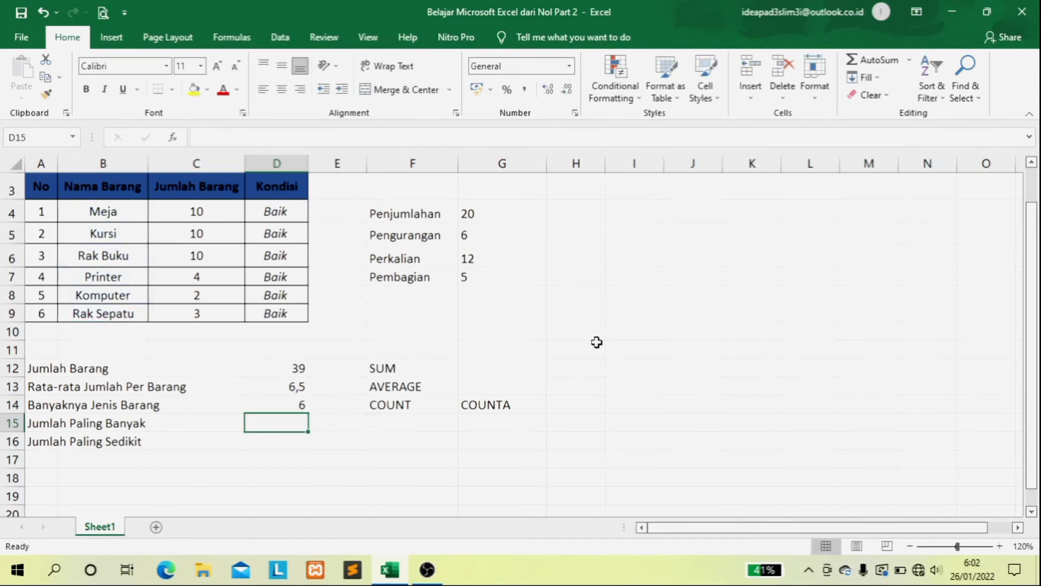
Step: Replace the formula in D14 with =COUNT(B4:B9) to test COUNT on the text item names, and compare the COUNT and COUNTA notes
left_click(288, 403)
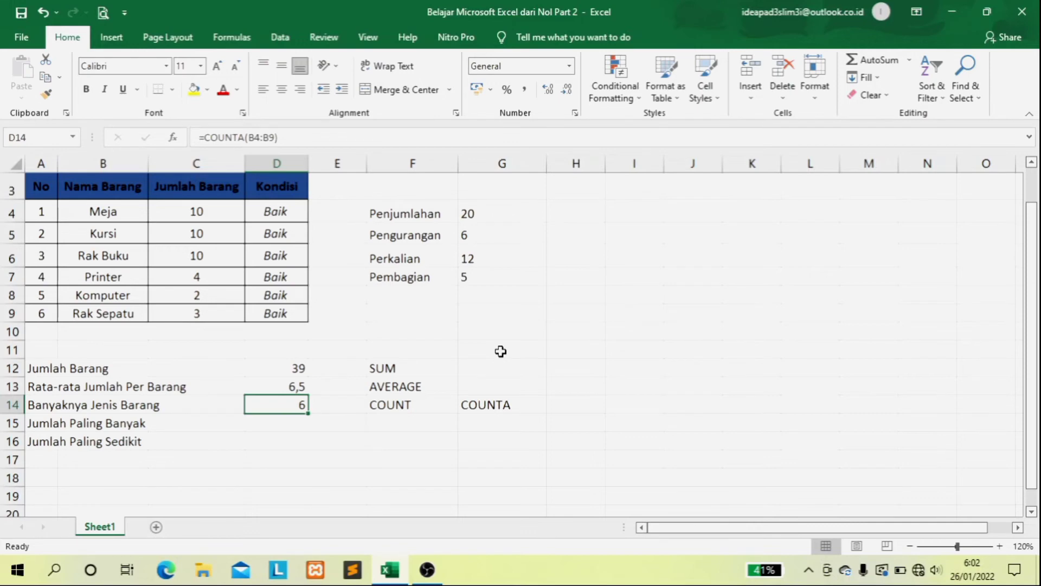
type("=")
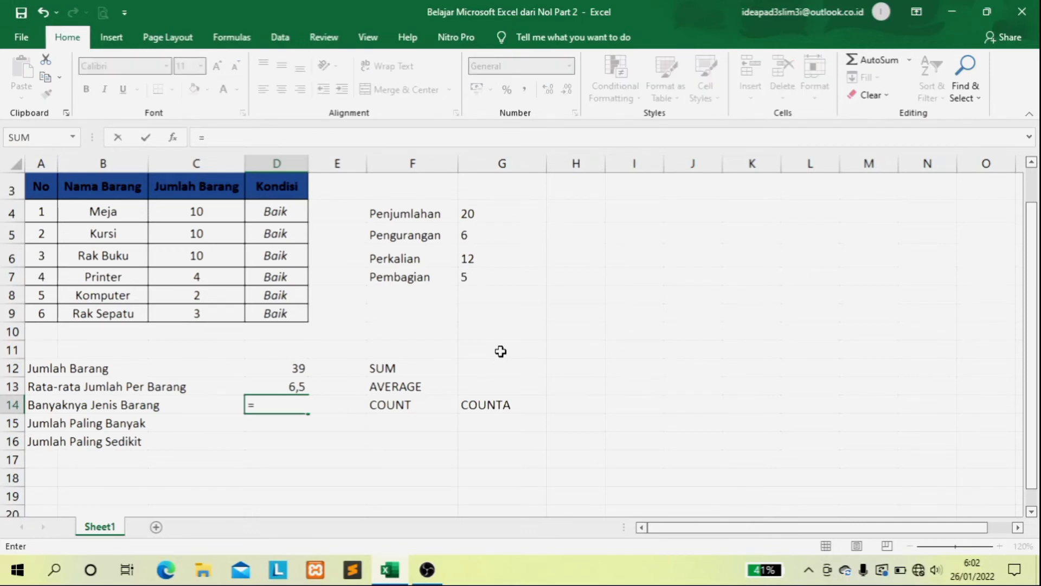
type("count(")
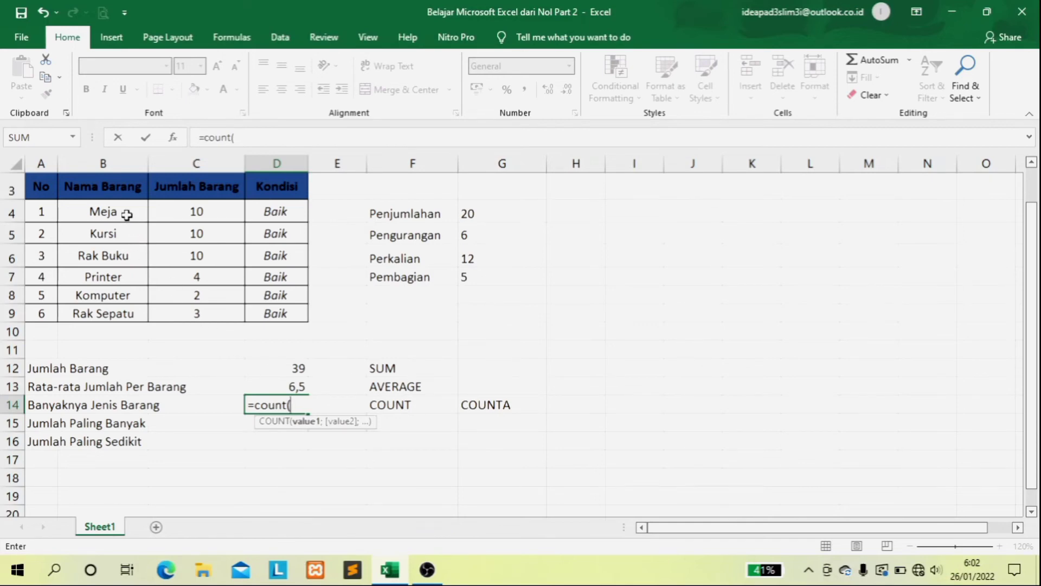
left_click_drag(126, 215, 125, 313)
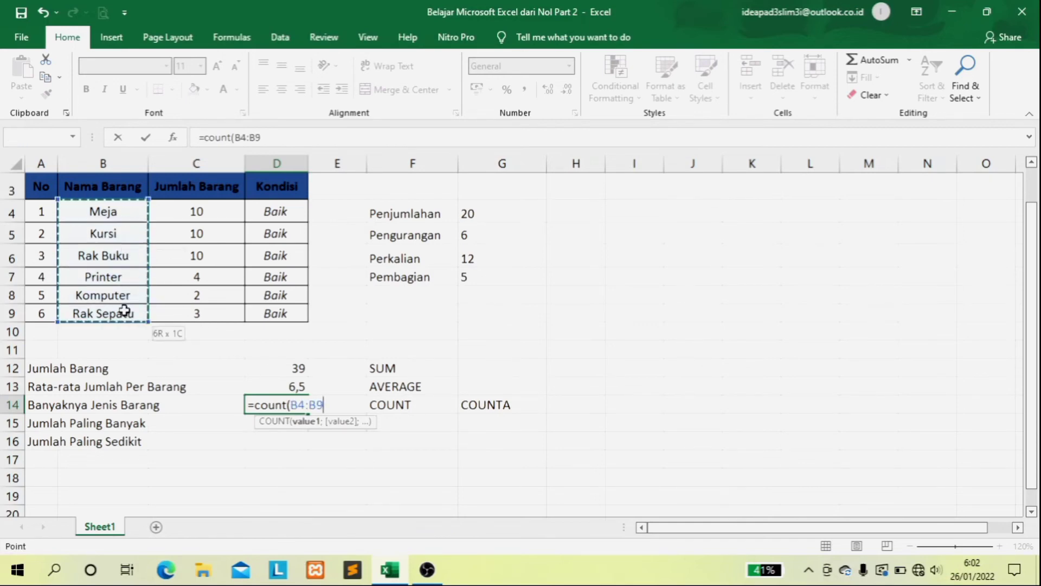
key("Return")
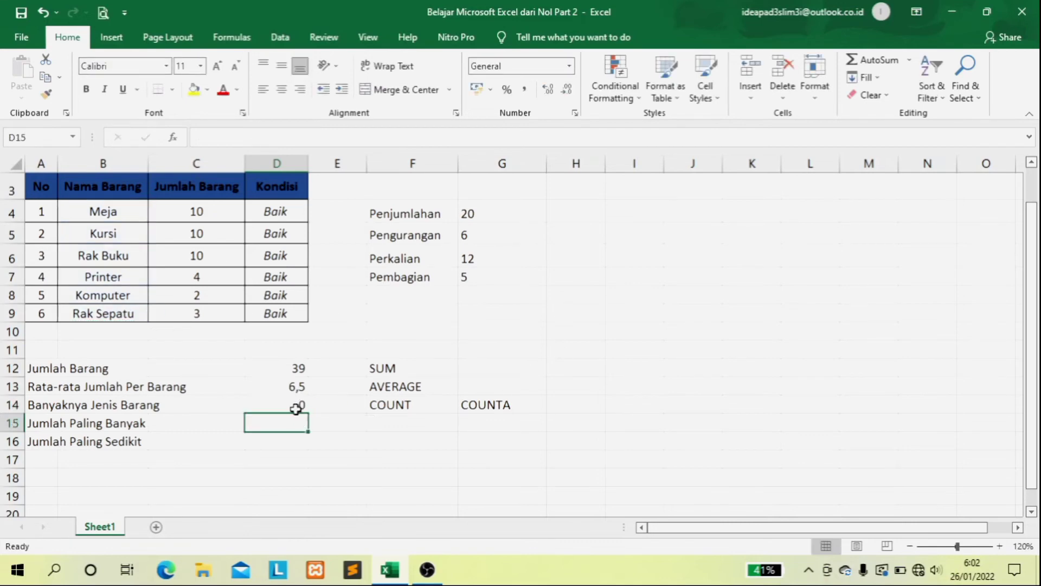
left_click(399, 410)
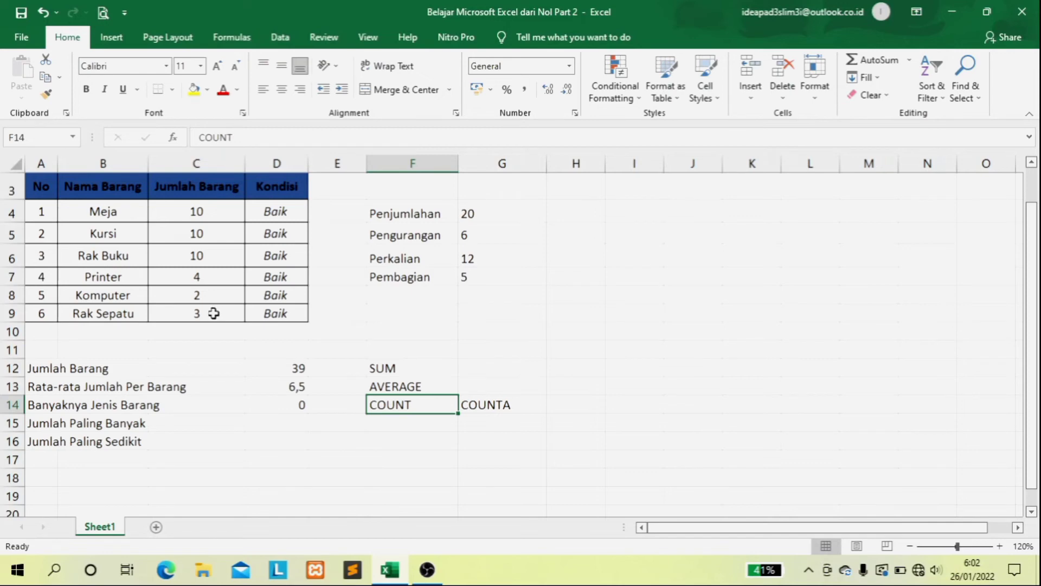
left_click(483, 406)
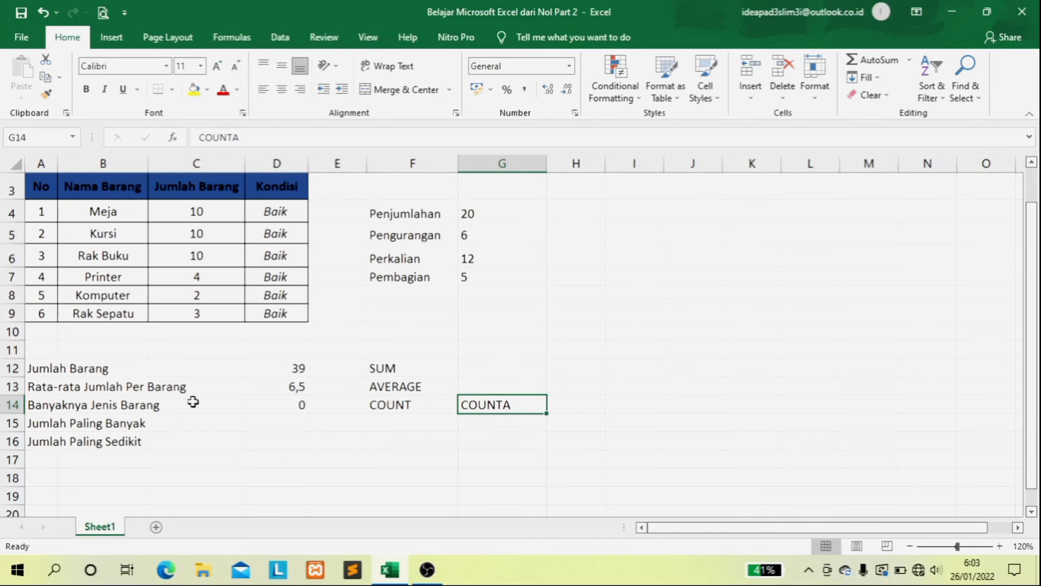
Step: Enter the function name MAX in F15 as a note for the Jumlah Paling Banyak row
left_click(296, 423)
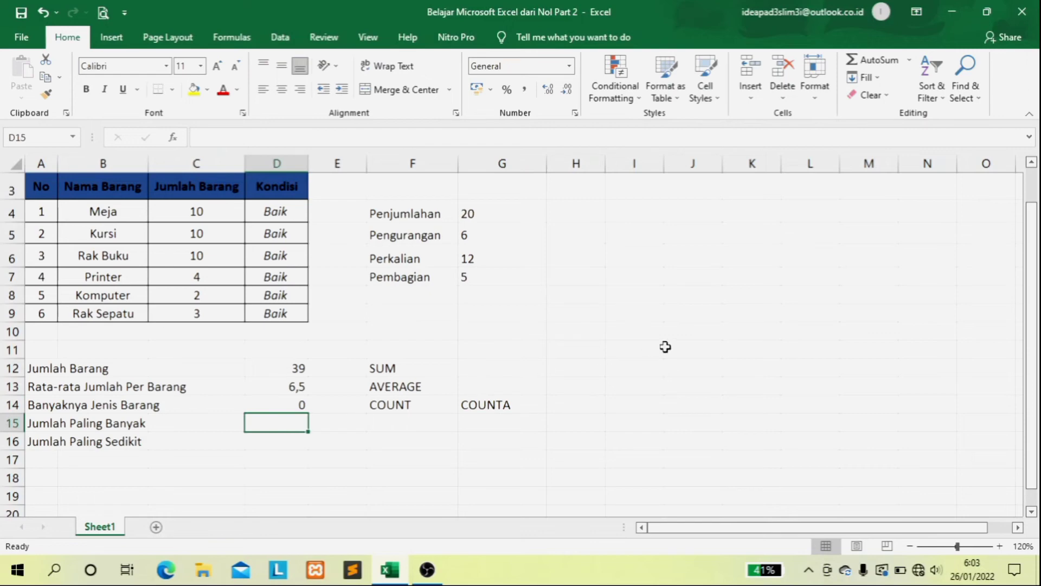
left_click(445, 427)
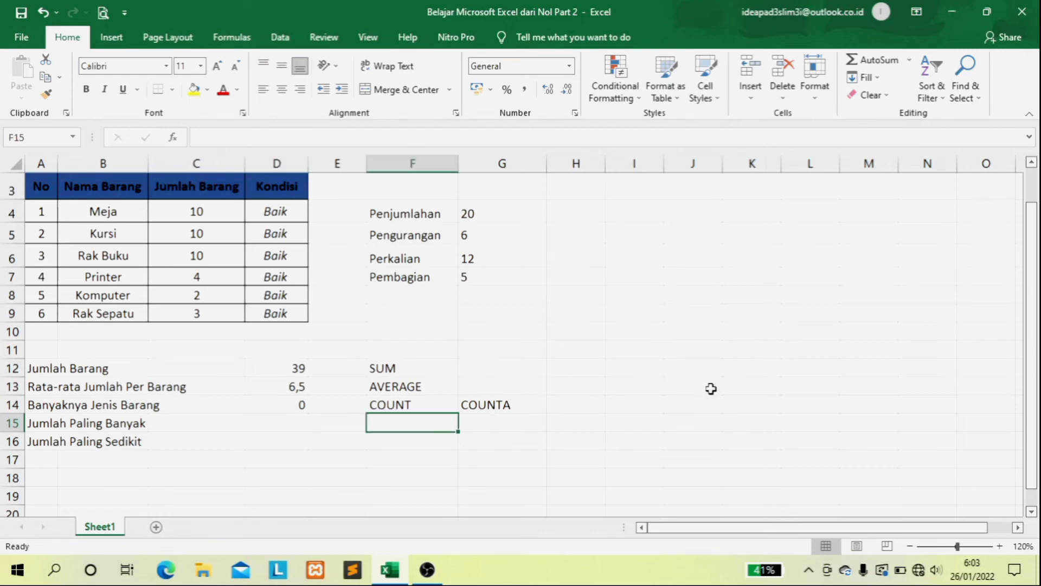
key("Caps_Lock")
type("MA")
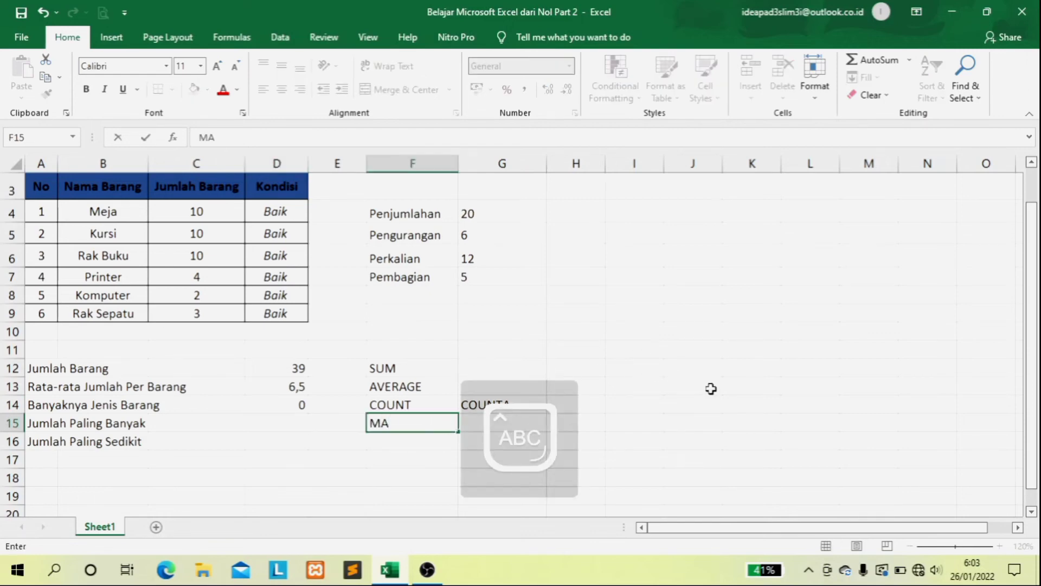
type("X")
Step: Enter =MAX(C4:C9) in D15 to find the largest item quantity for Jumlah Paling Banyak
left_click(279, 422)
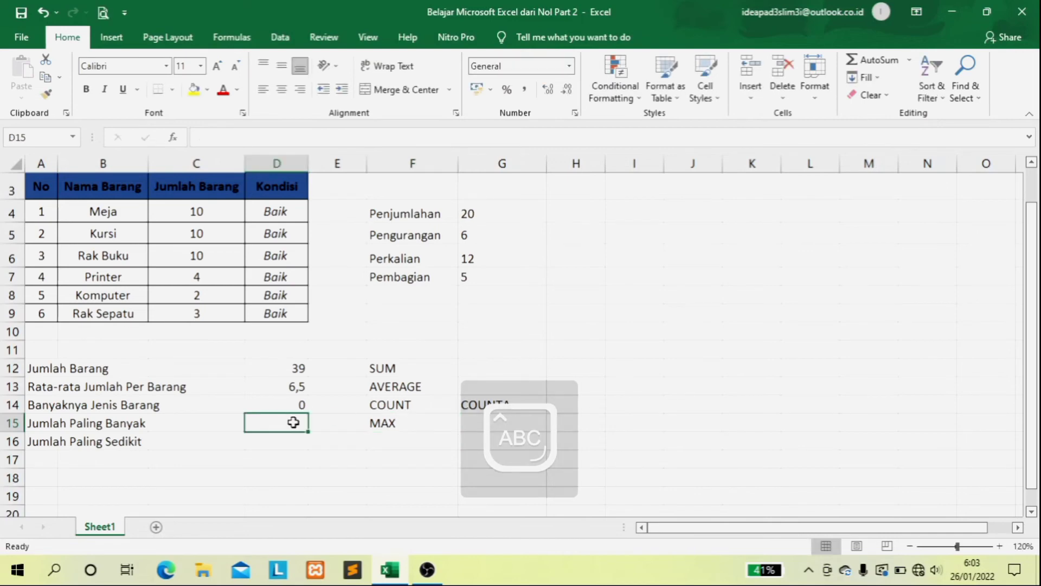
key("Caps_Lock")
type("=")
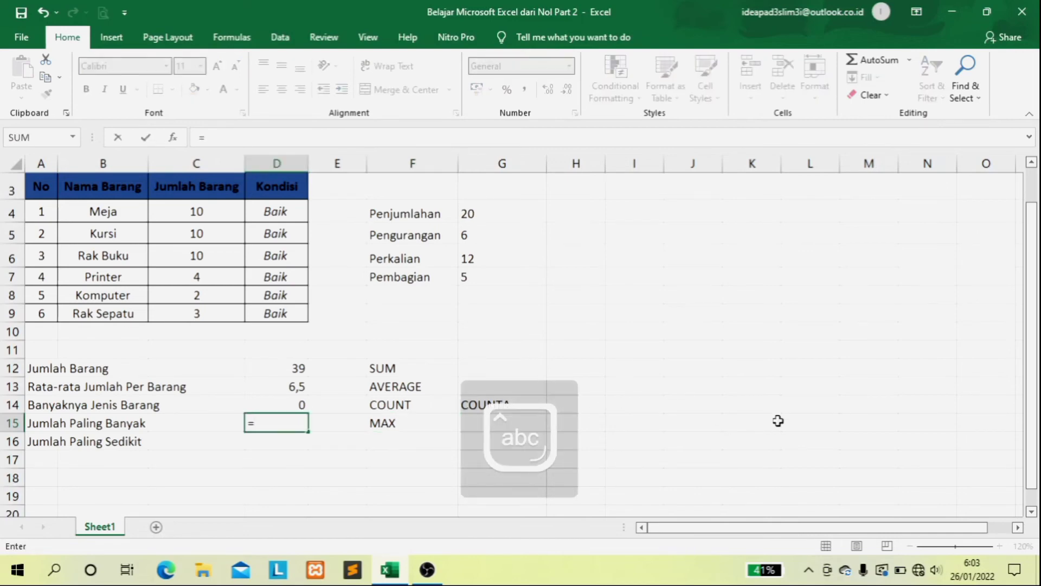
type("max")
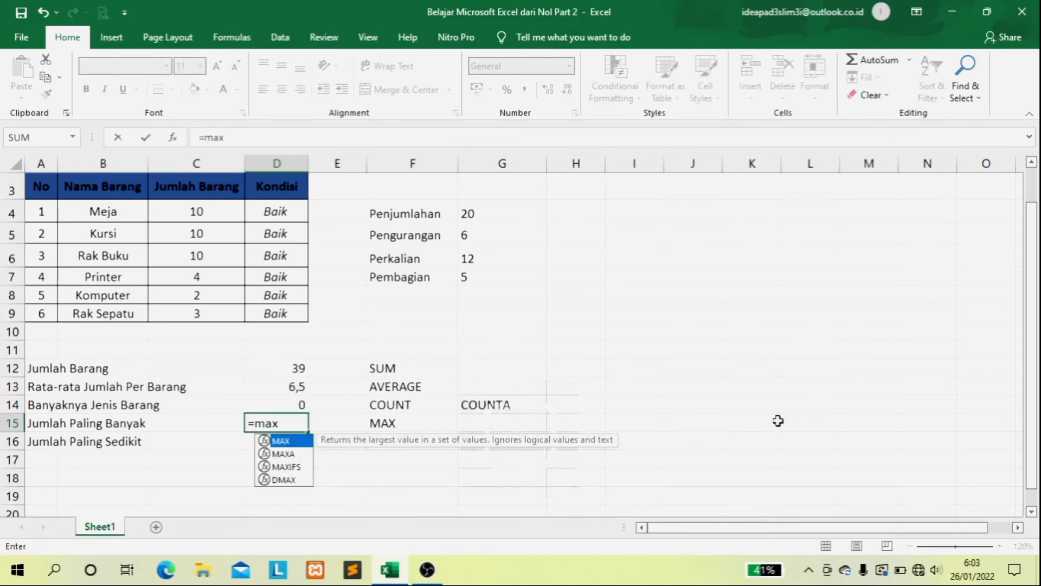
type("(")
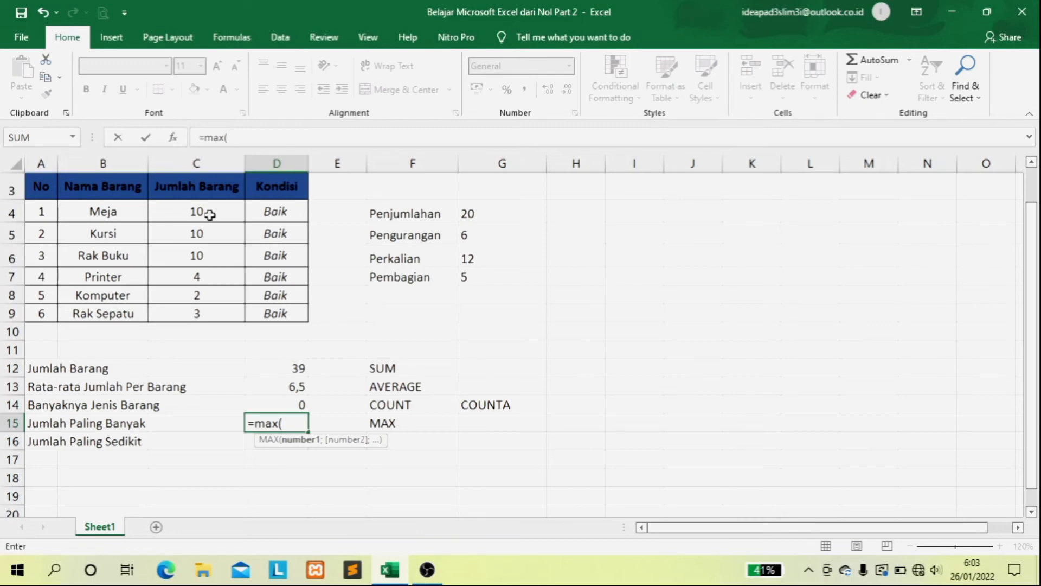
left_click_drag(209, 215, 215, 311)
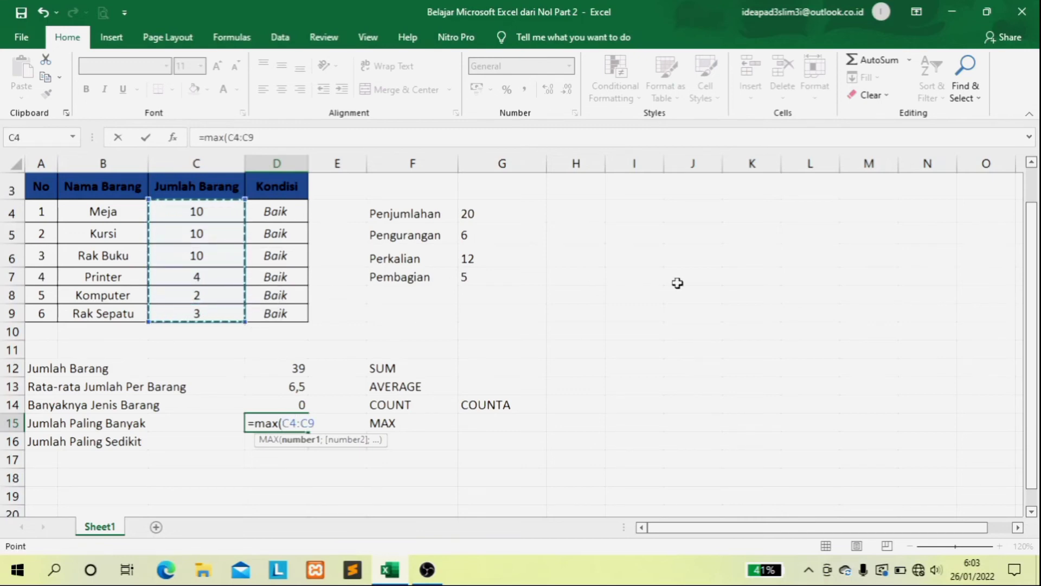
type(")")
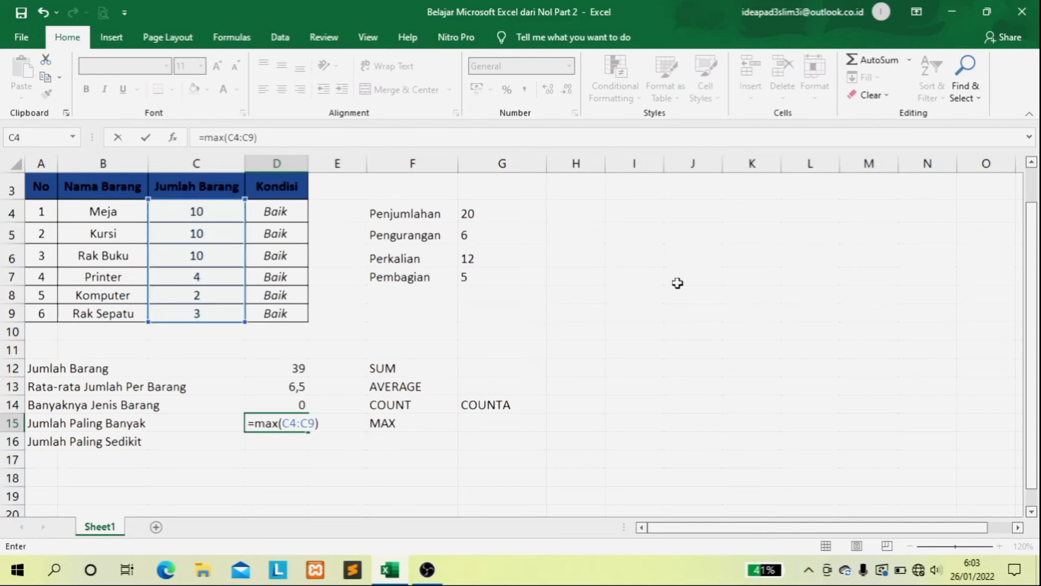
key("Return")
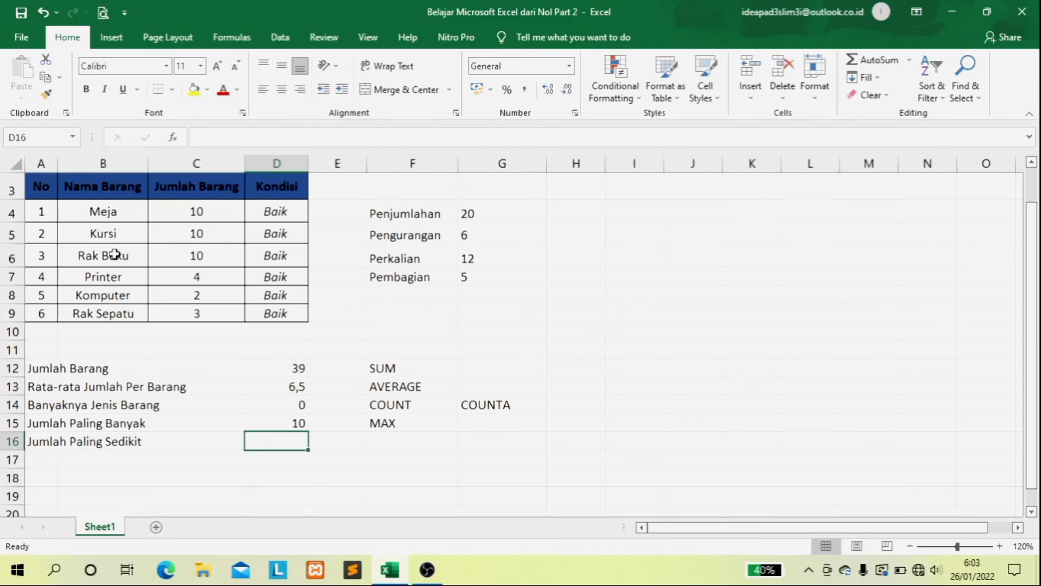
Step: Change the Kursi quantity in C5 to 14 and check the MAX formula's result in D15
left_click(202, 234)
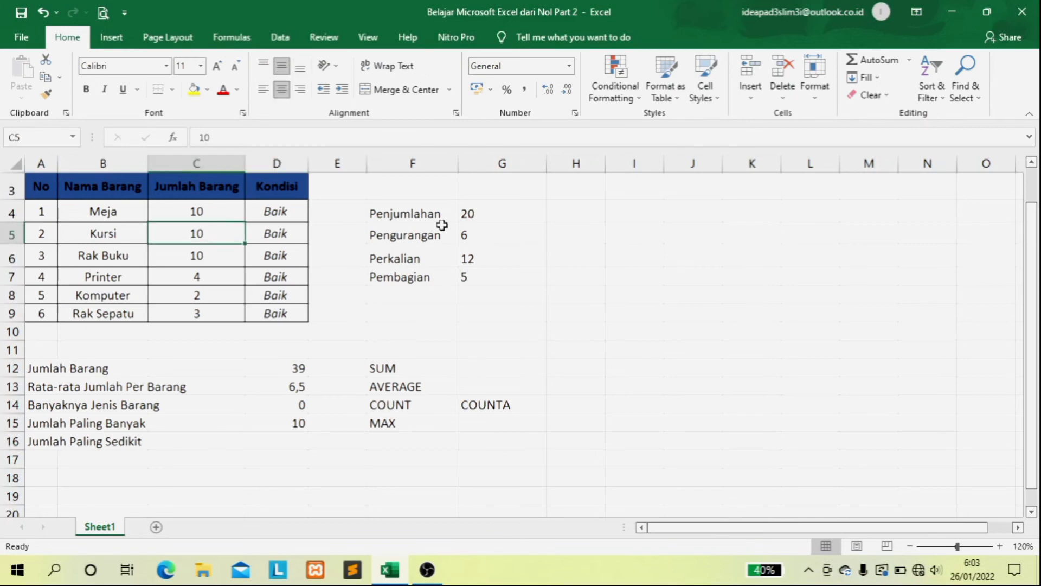
type("1")
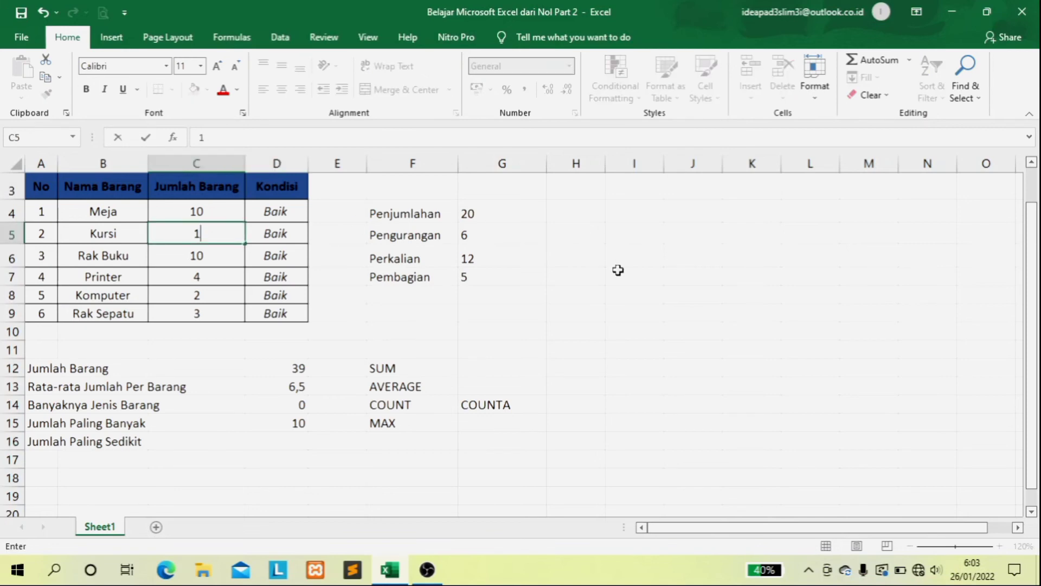
type("4")
key("Return")
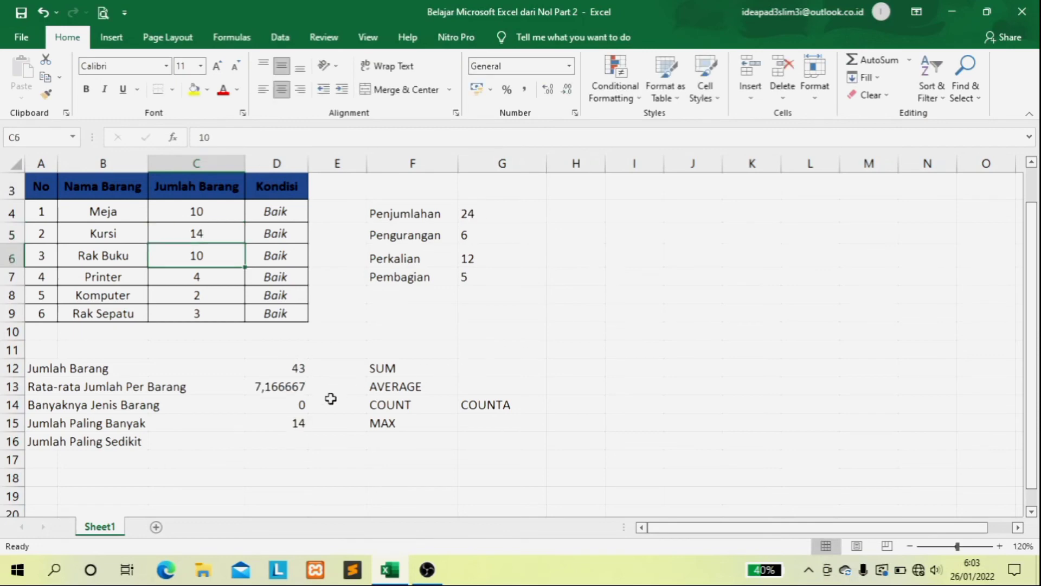
left_click(297, 423)
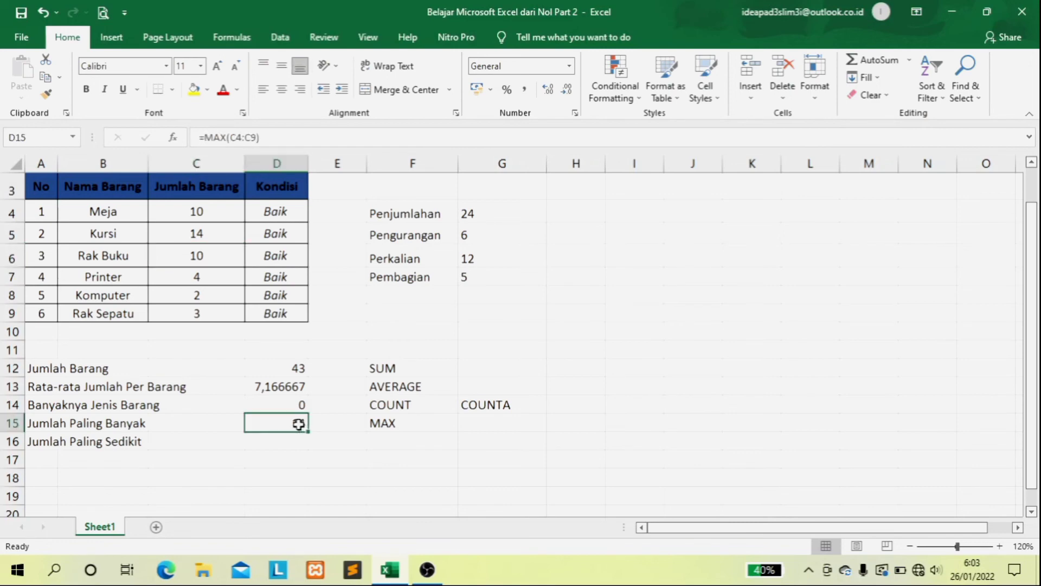
Step: Enter the function name MIN in F16 as a note for the Jumlah Paling Sedikit row
left_click(218, 230)
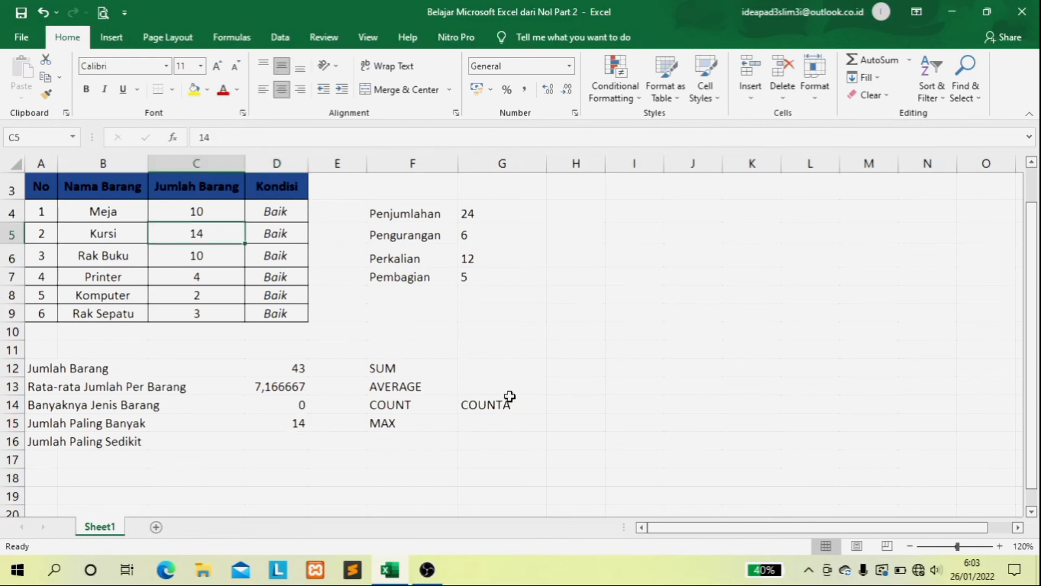
left_click(277, 443)
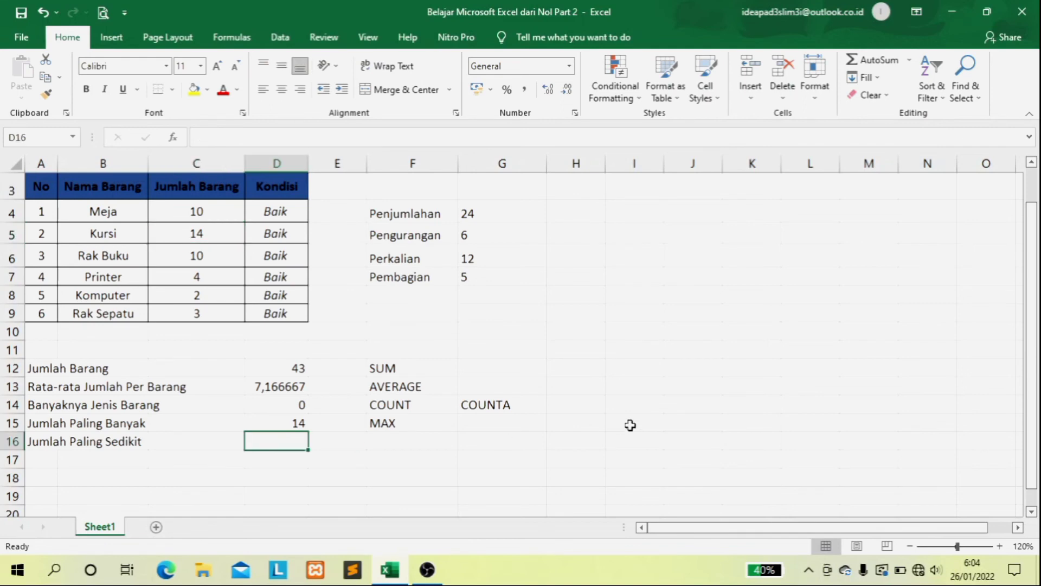
left_click(442, 444)
key("Caps_Lock")
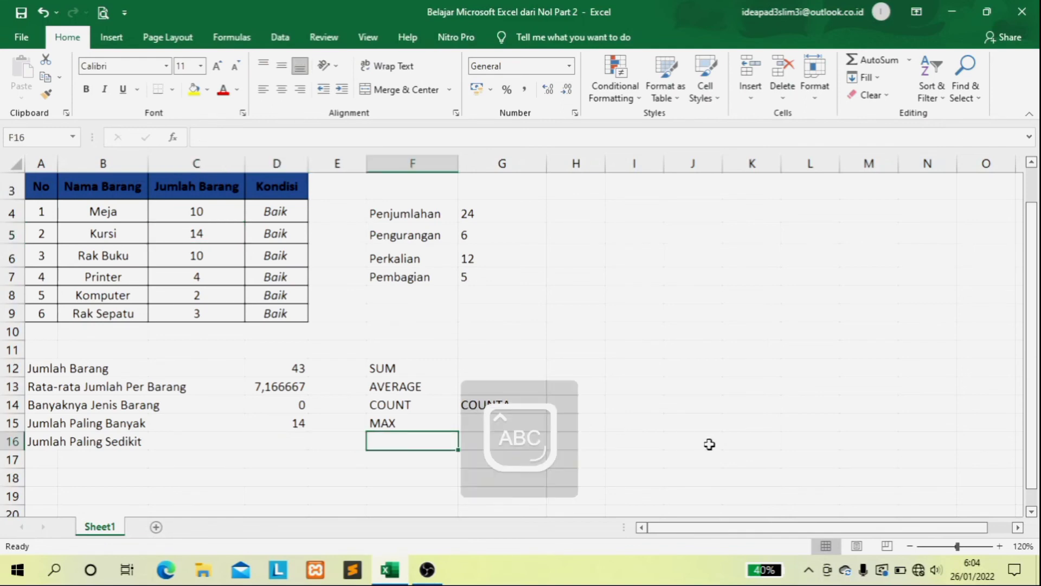
type("MIN")
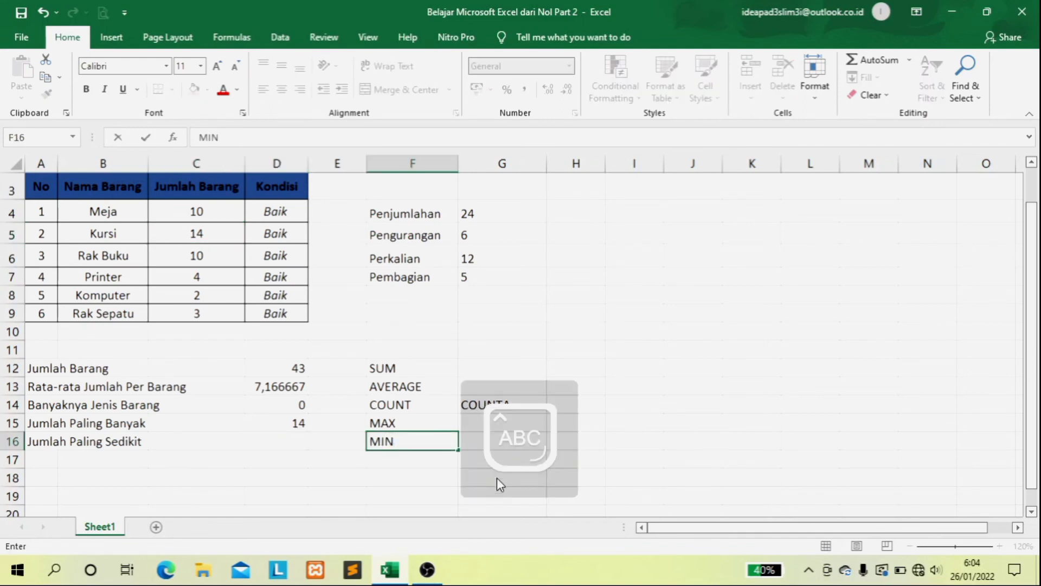
Step: Enter =MIN(C4:C9) in D16 to find the smallest item quantity for Jumlah Paling Sedikit
left_click(286, 437)
key("Caps_Lock")
type("=")
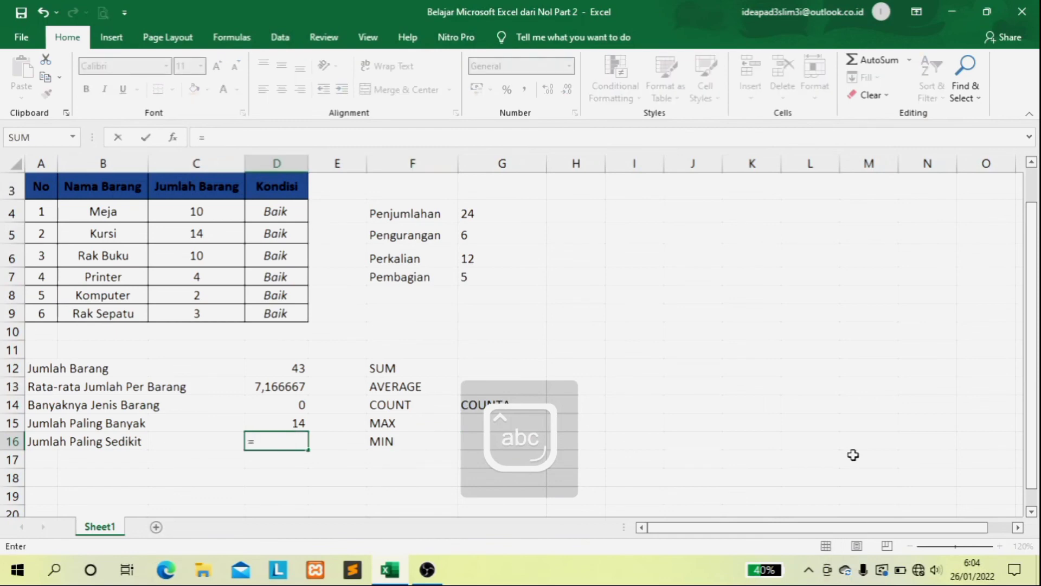
type("min")
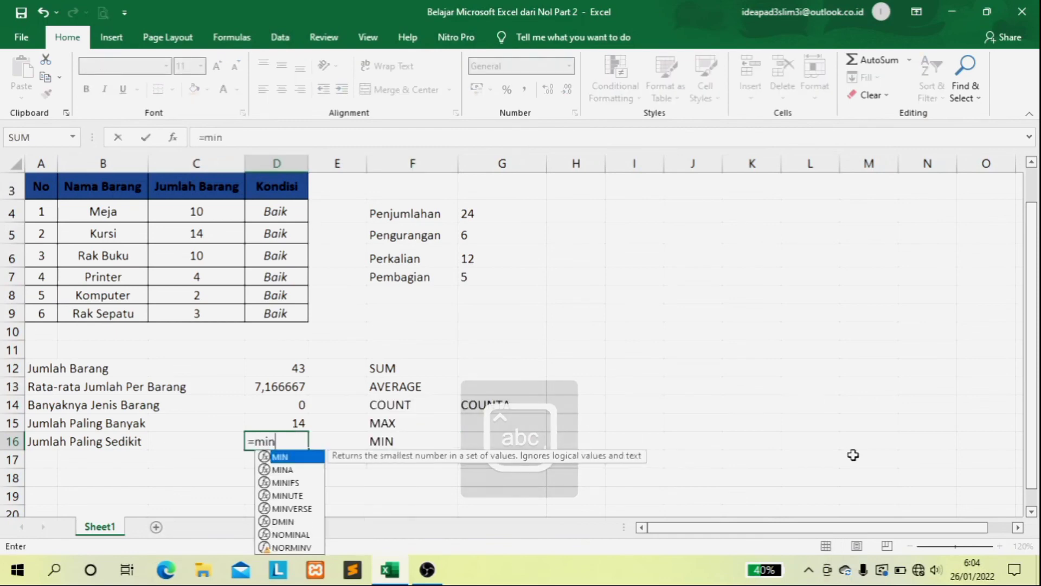
type("(")
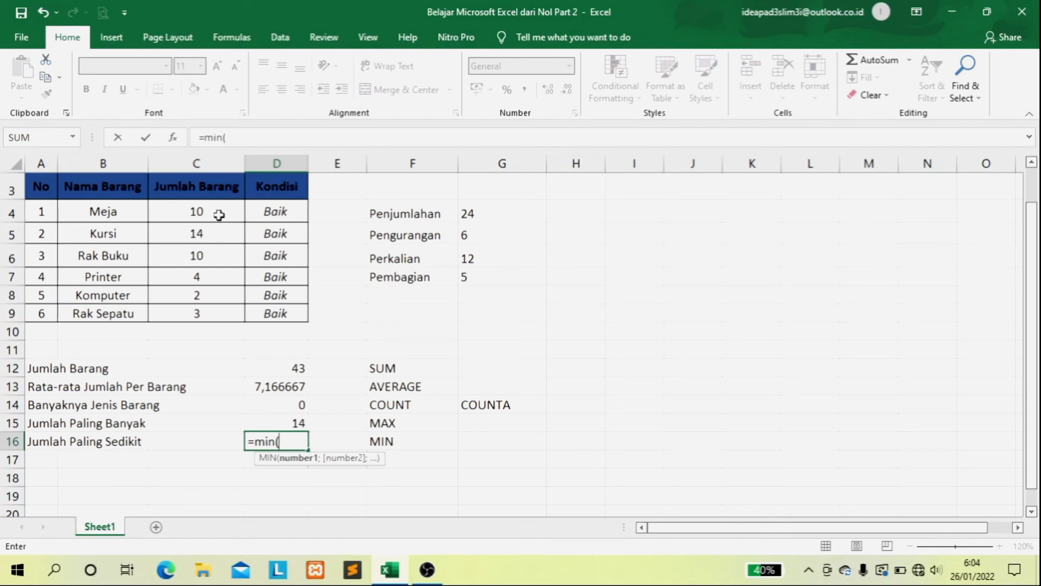
left_click_drag(219, 215, 221, 314)
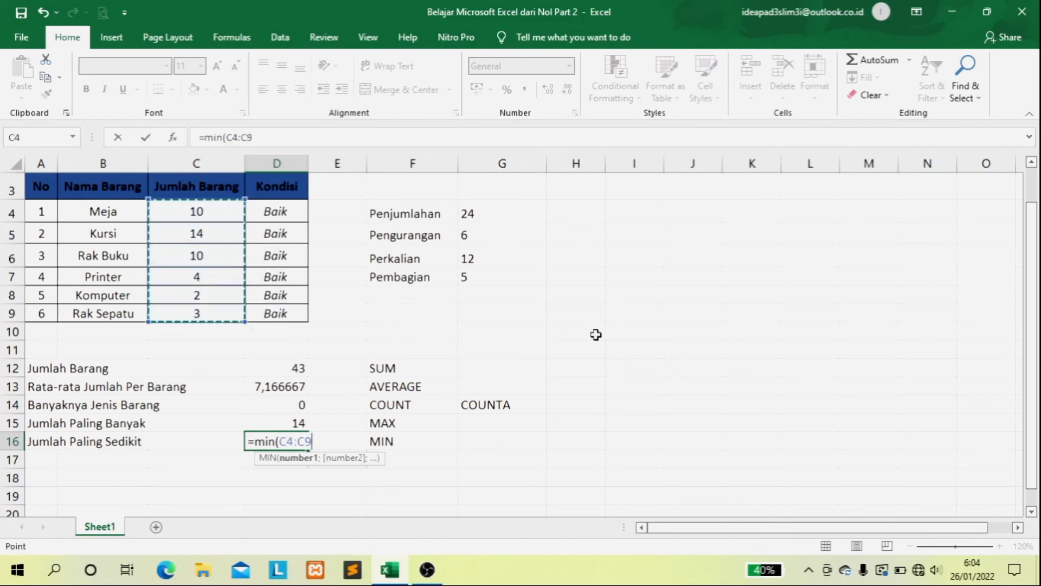
type(")")
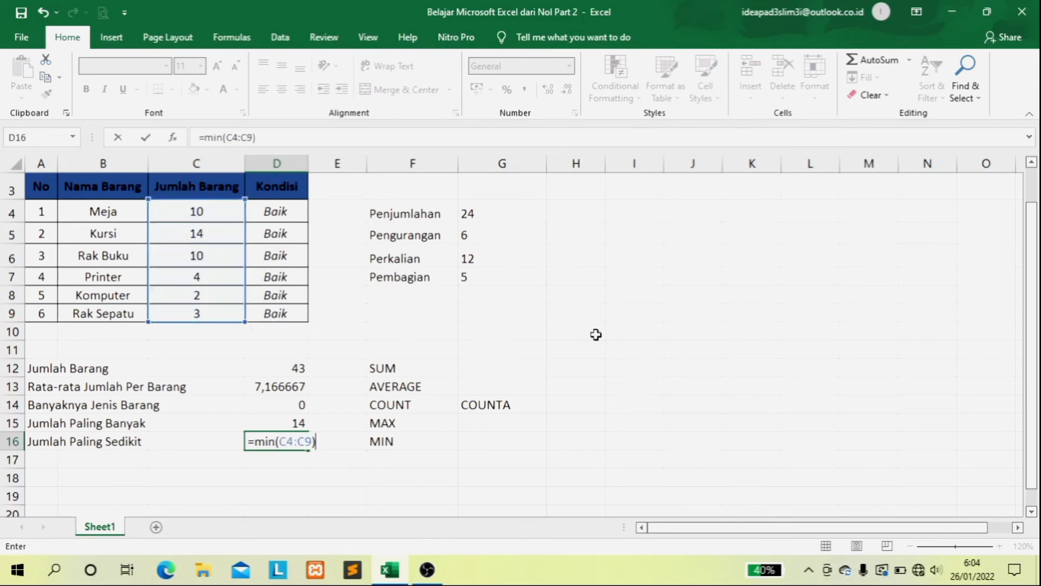
key("Return")
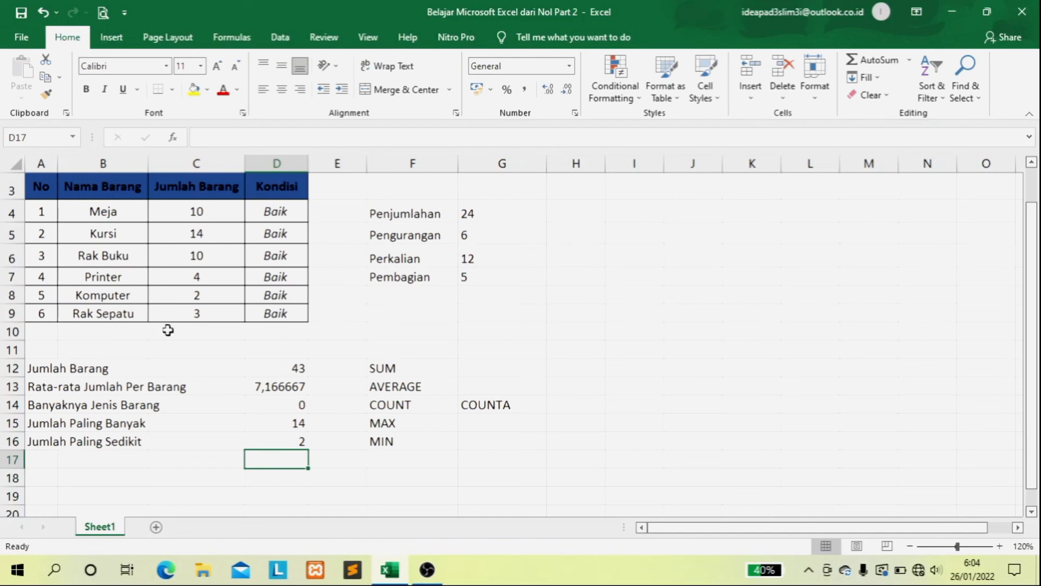
Step: Change the Rak Sepatu quantity in C9 to 1 and check the MIN formula's result in D16
left_click(197, 312)
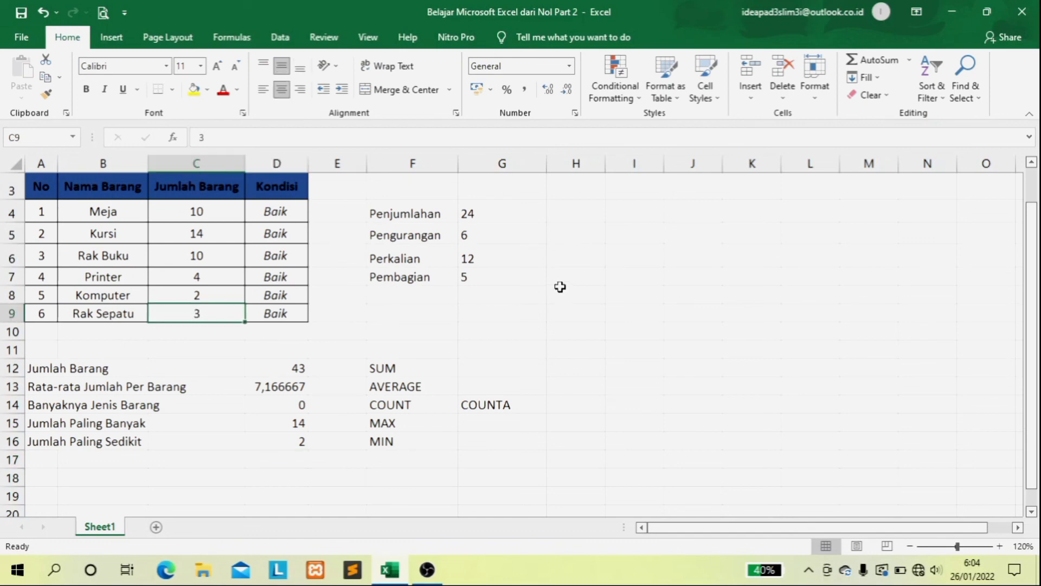
type("1")
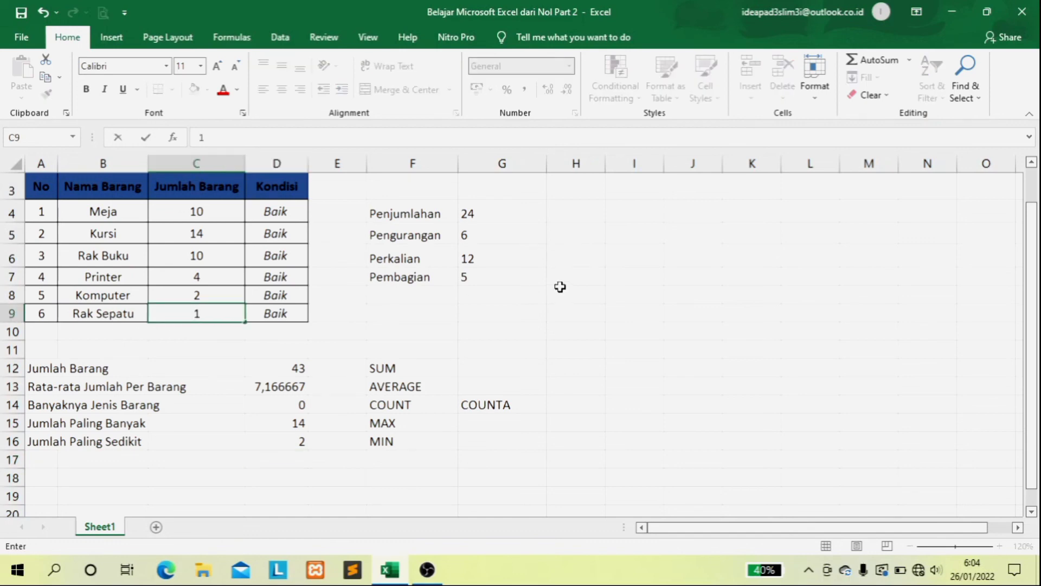
key("Return")
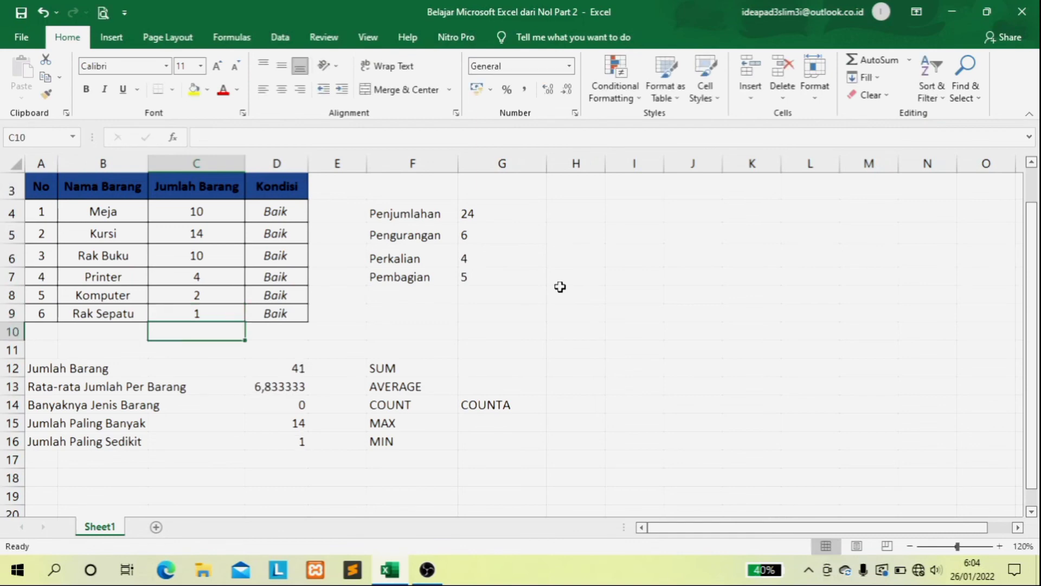
left_click(265, 440)
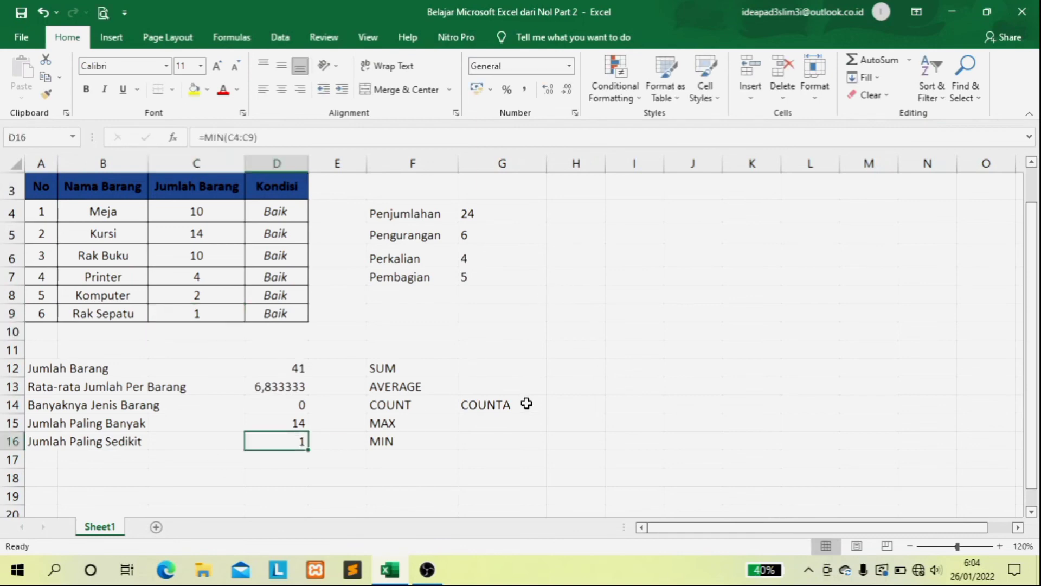